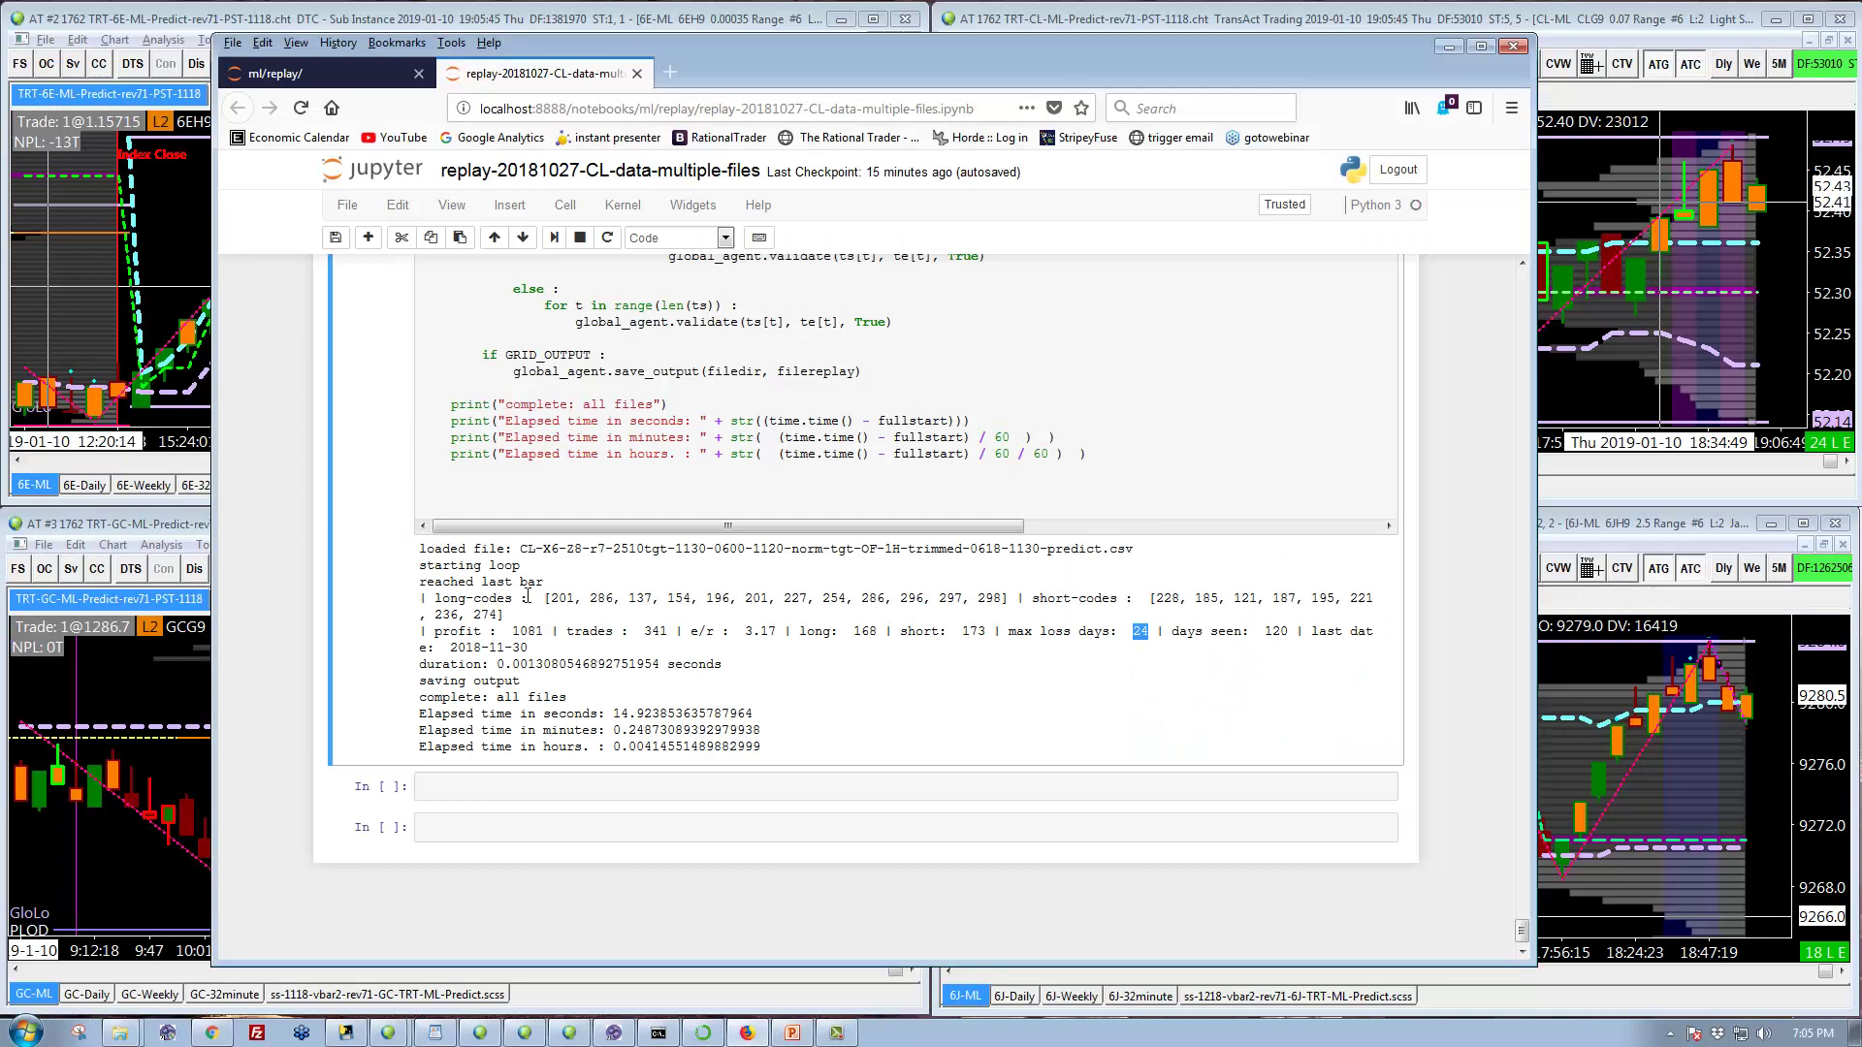
Step: Move the #12/28 long and short code lists below the 11/24 lists, separated by a blank line
{"action": "scroll", "coordinate": [505, 582], "scroll_direction": "up", "scroll_amount": 4}
{"action": "scroll", "coordinate": [595, 664], "scroll_direction": "up", "scroll_amount": 4}
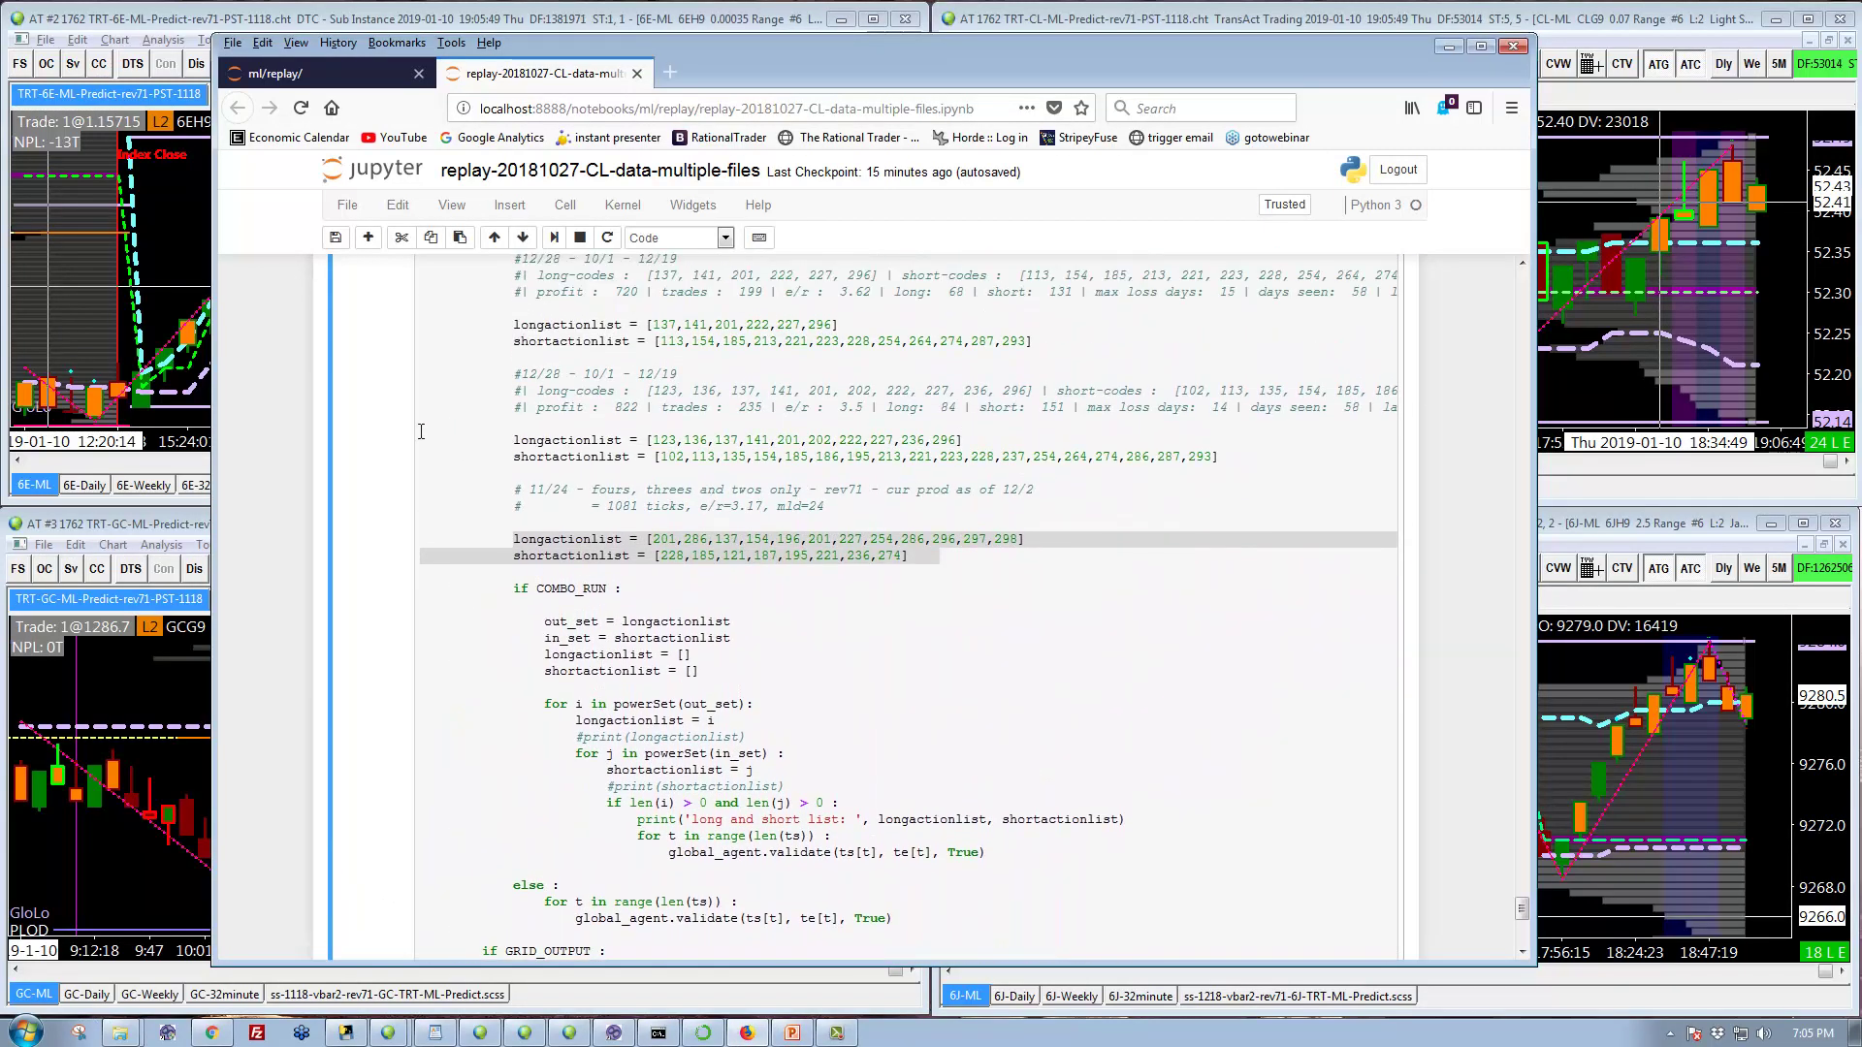
{"action": "left_click_drag", "start_coordinate": [418, 433], "coordinate": [418, 480]}
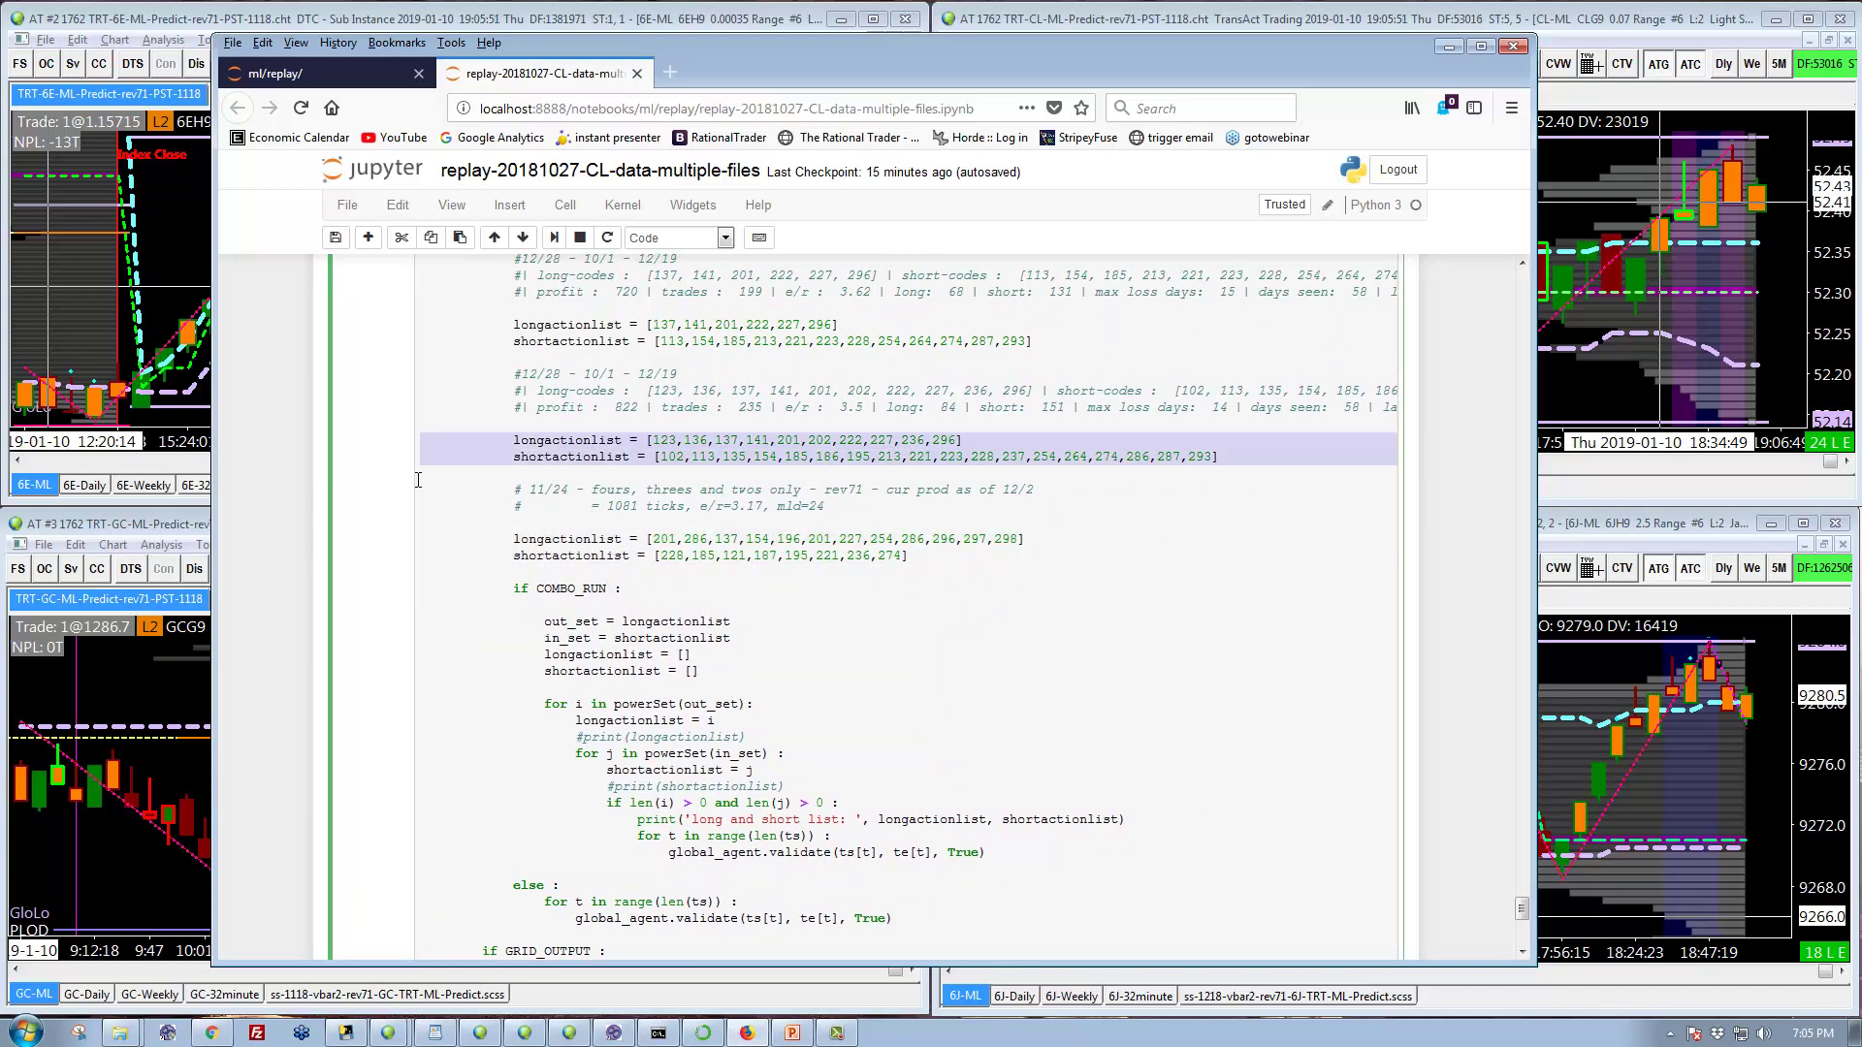
{"action": "left_click", "coordinate": [426, 385]}
{"action": "left_click_drag", "start_coordinate": [419, 369], "coordinate": [418, 487]}
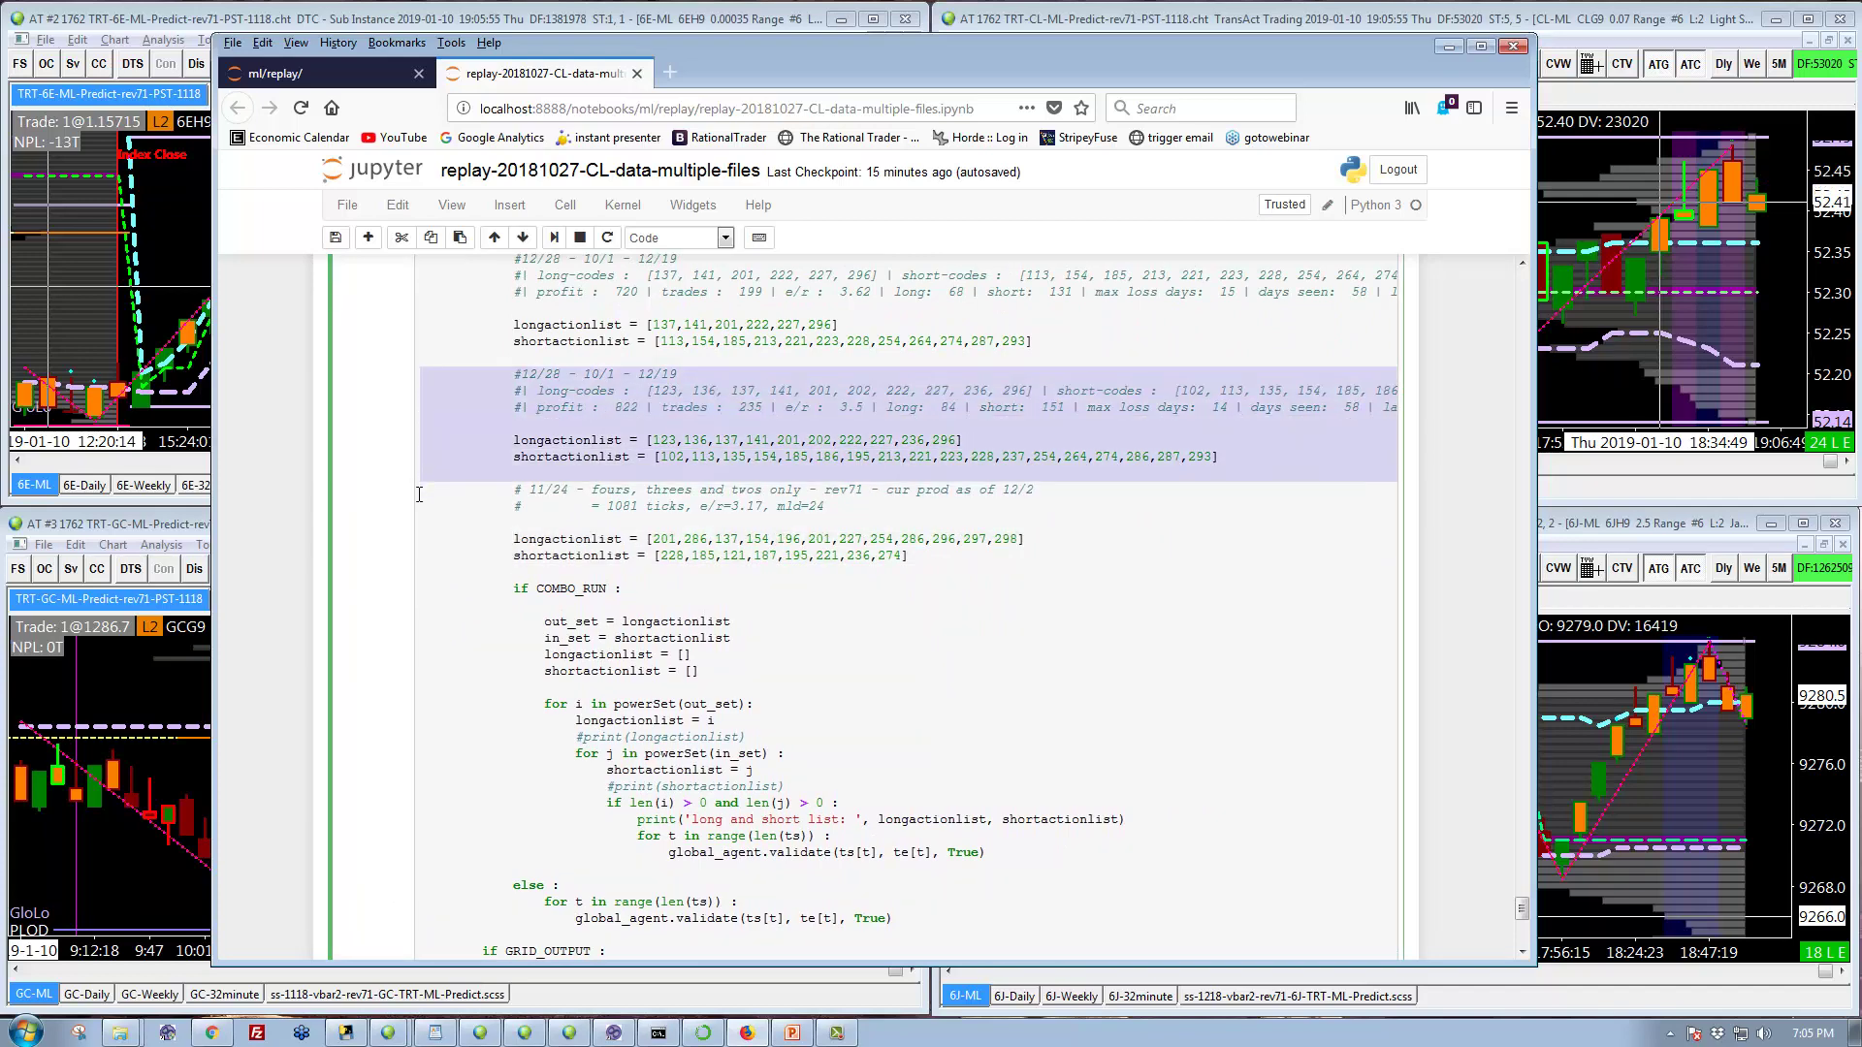
{"action": "key", "text": "Delete"}
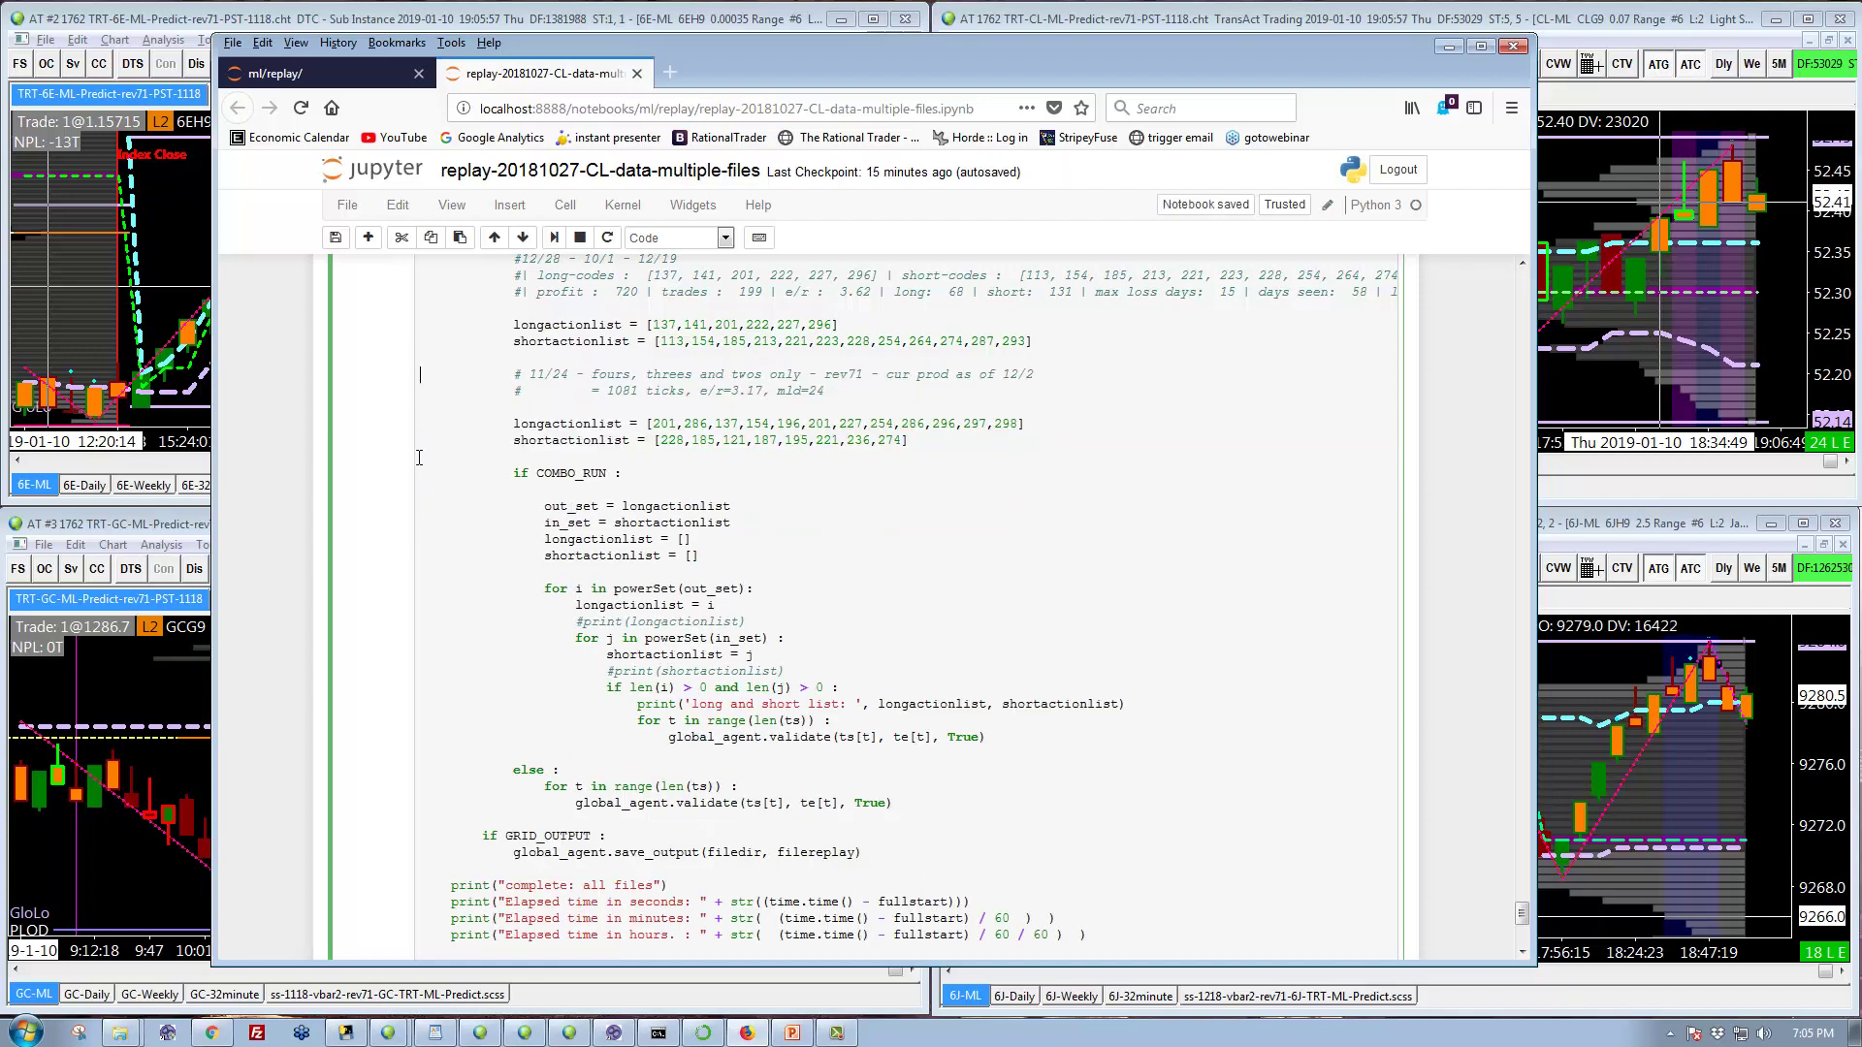
{"action": "key", "text": "ctrl+v"}
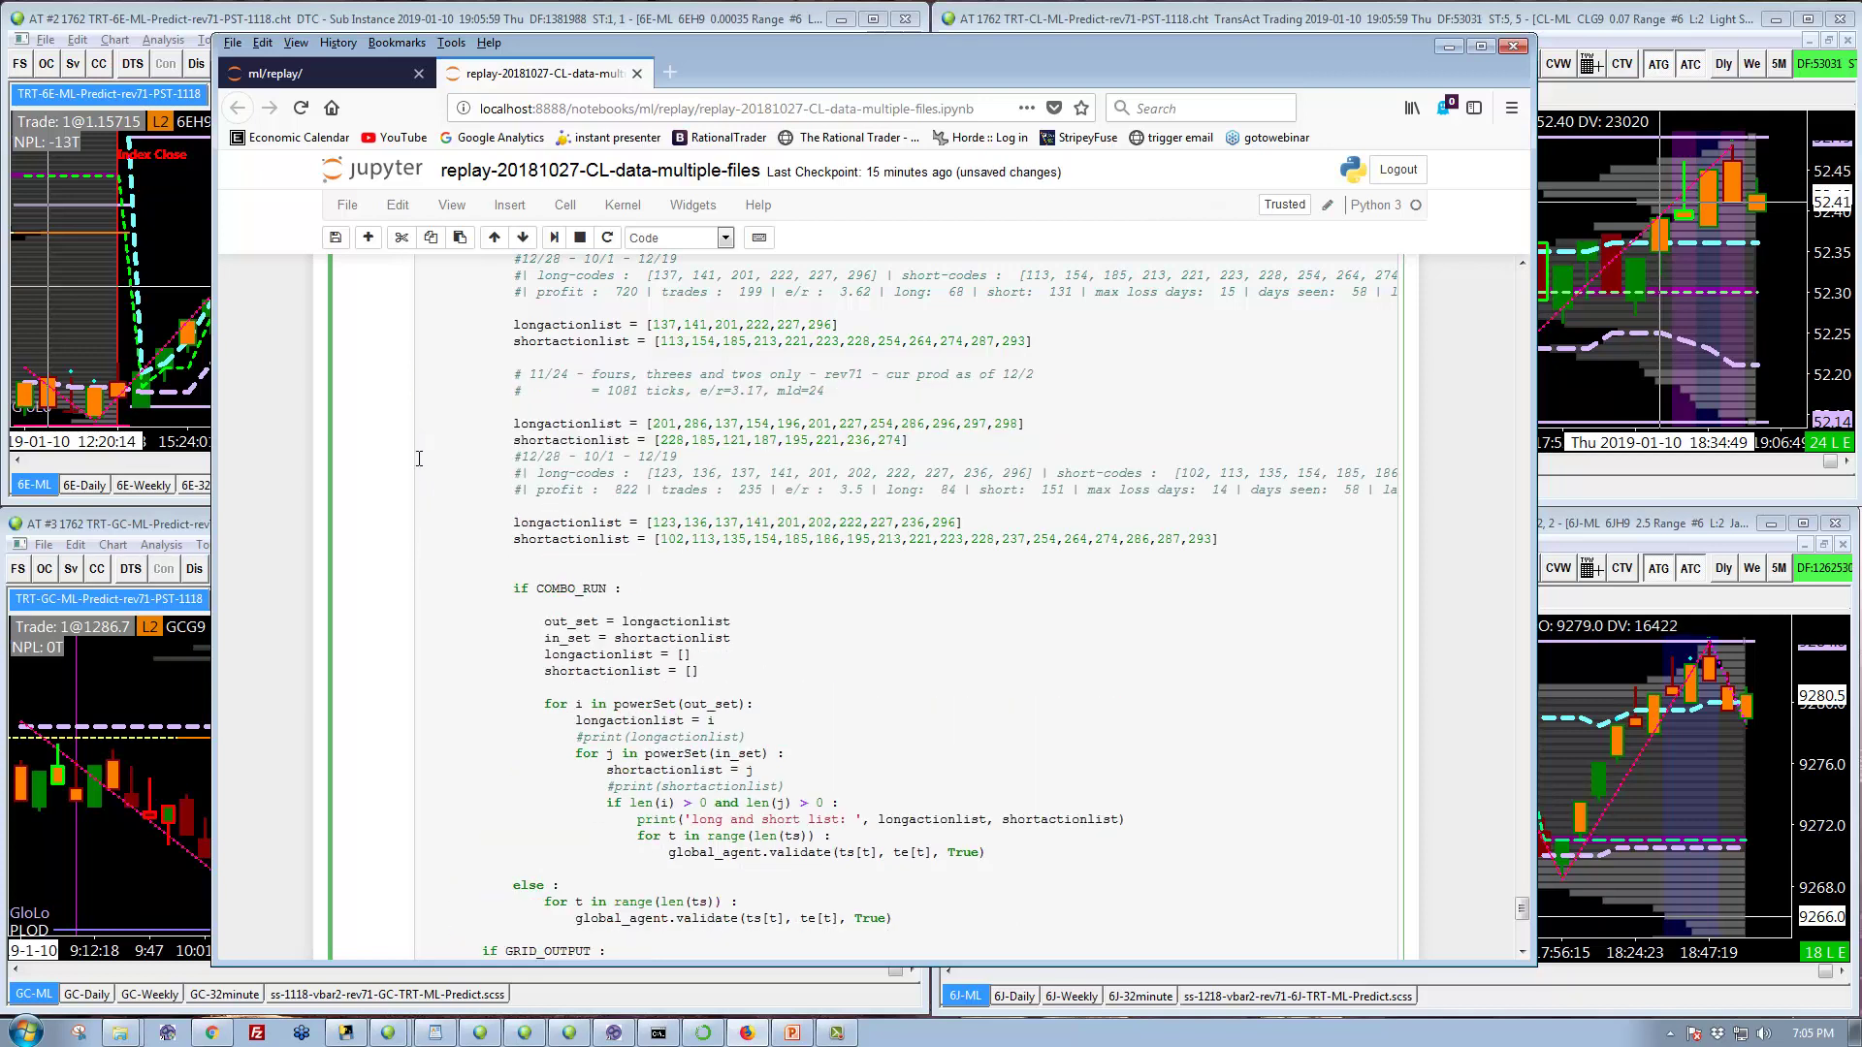
{"action": "left_click", "coordinate": [974, 437]}
{"action": "key", "text": "Return"}
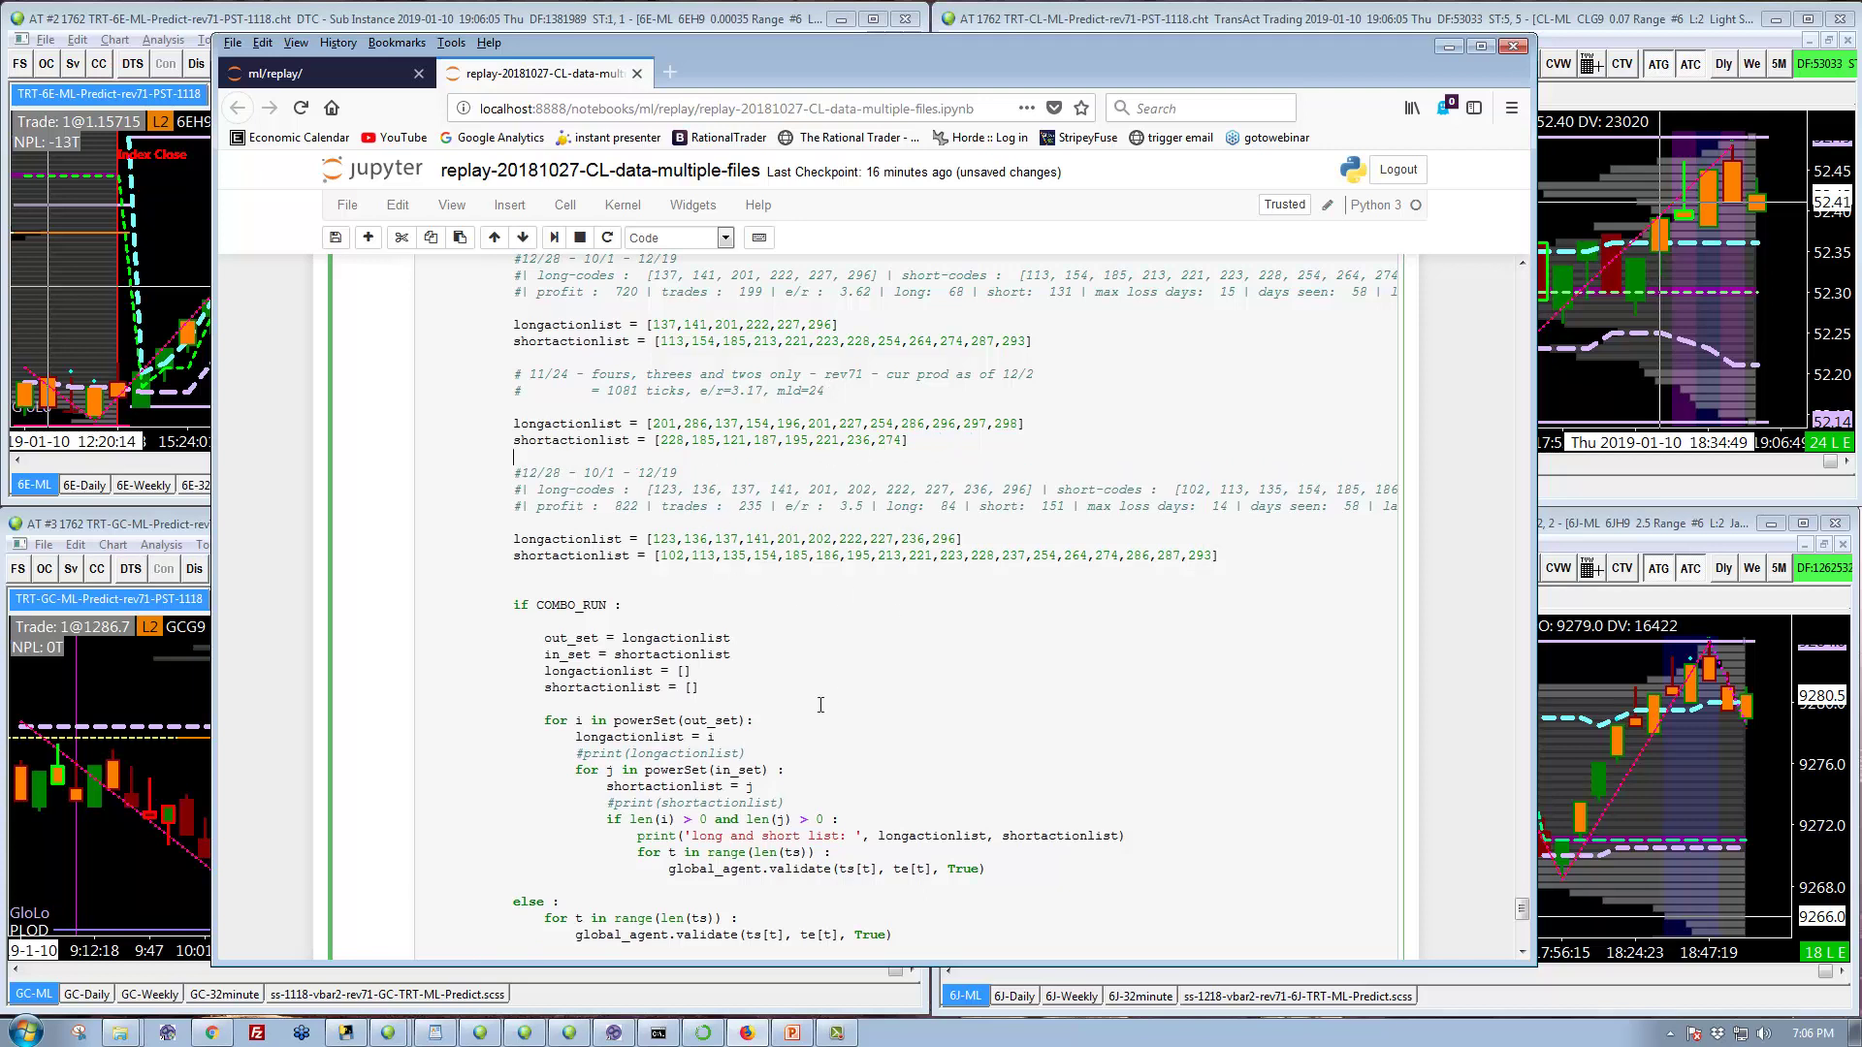
{"action": "left_click", "coordinate": [387, 766]}
Step: Push the prediction-analysis slide window aside and minimize it to return to the notebook
{"action": "scroll", "coordinate": [386, 788], "scroll_direction": "down", "scroll_amount": 3}
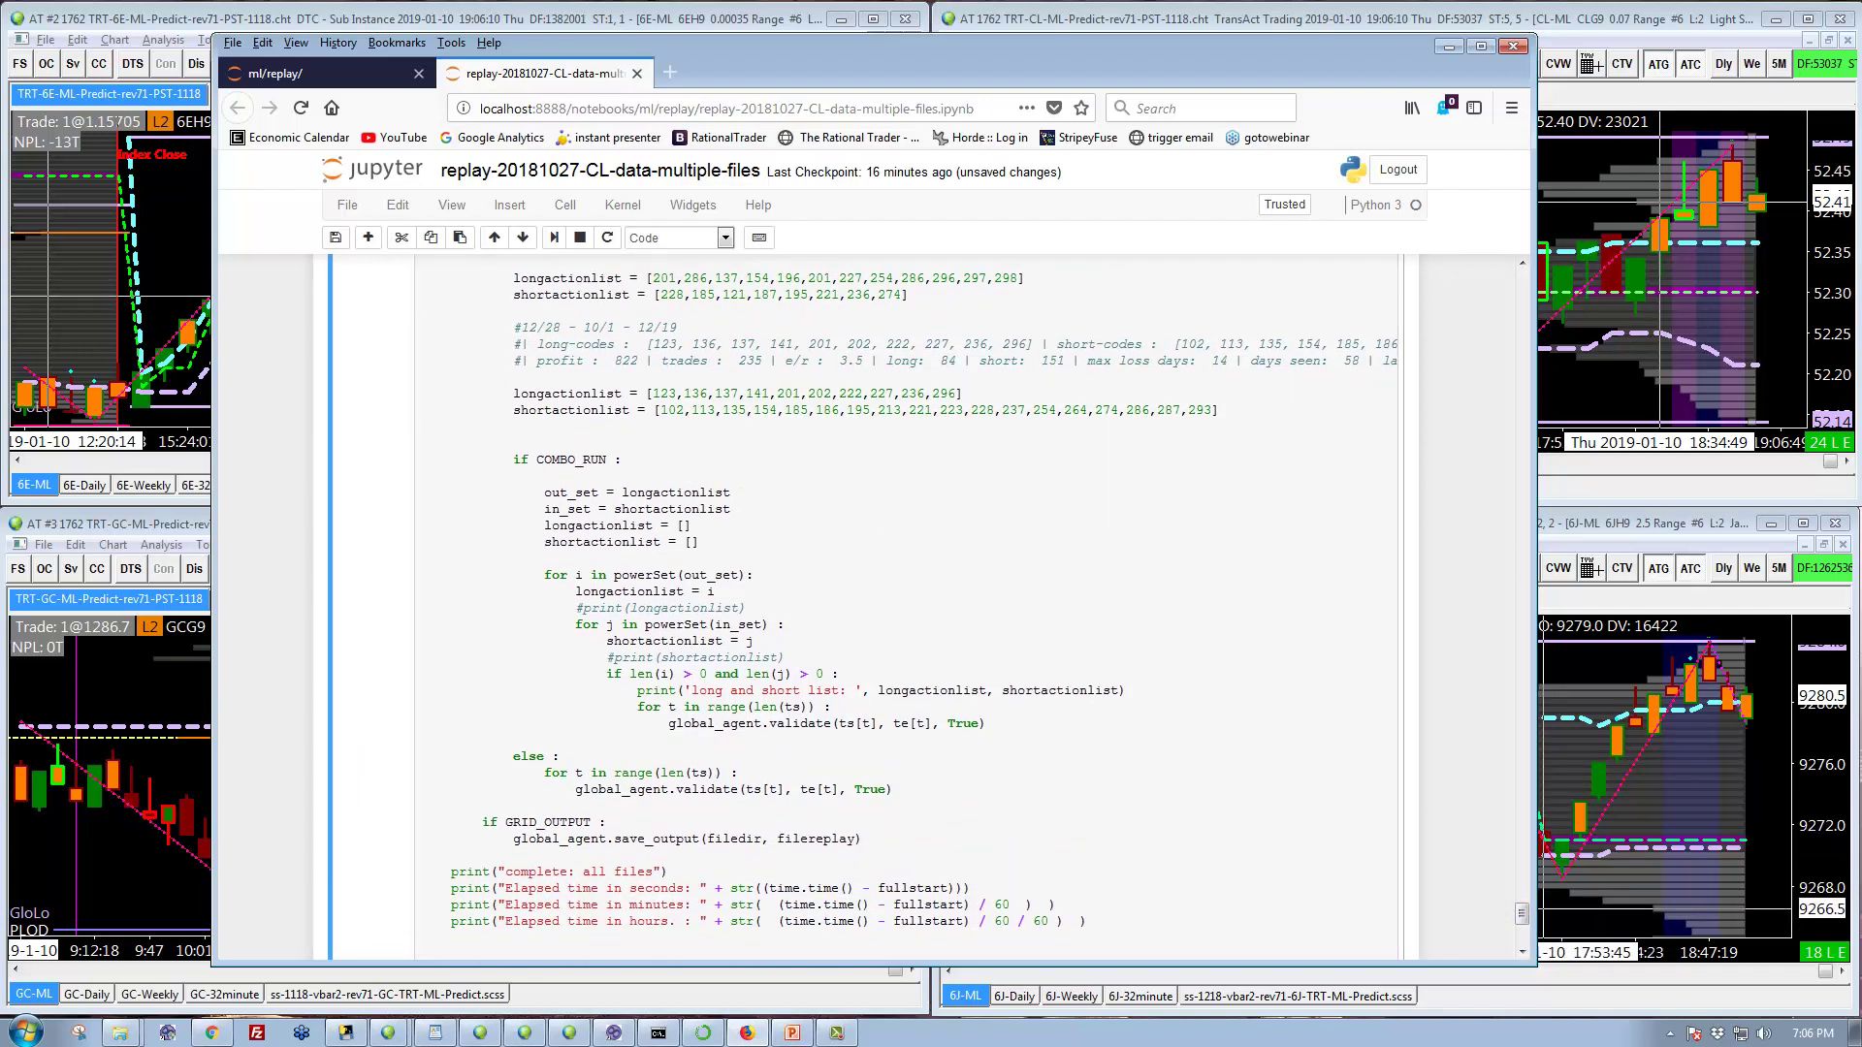
{"action": "key", "text": "alt+Tab"}
{"action": "left_click_drag", "start_coordinate": [822, 64], "coordinate": [876, 64]}
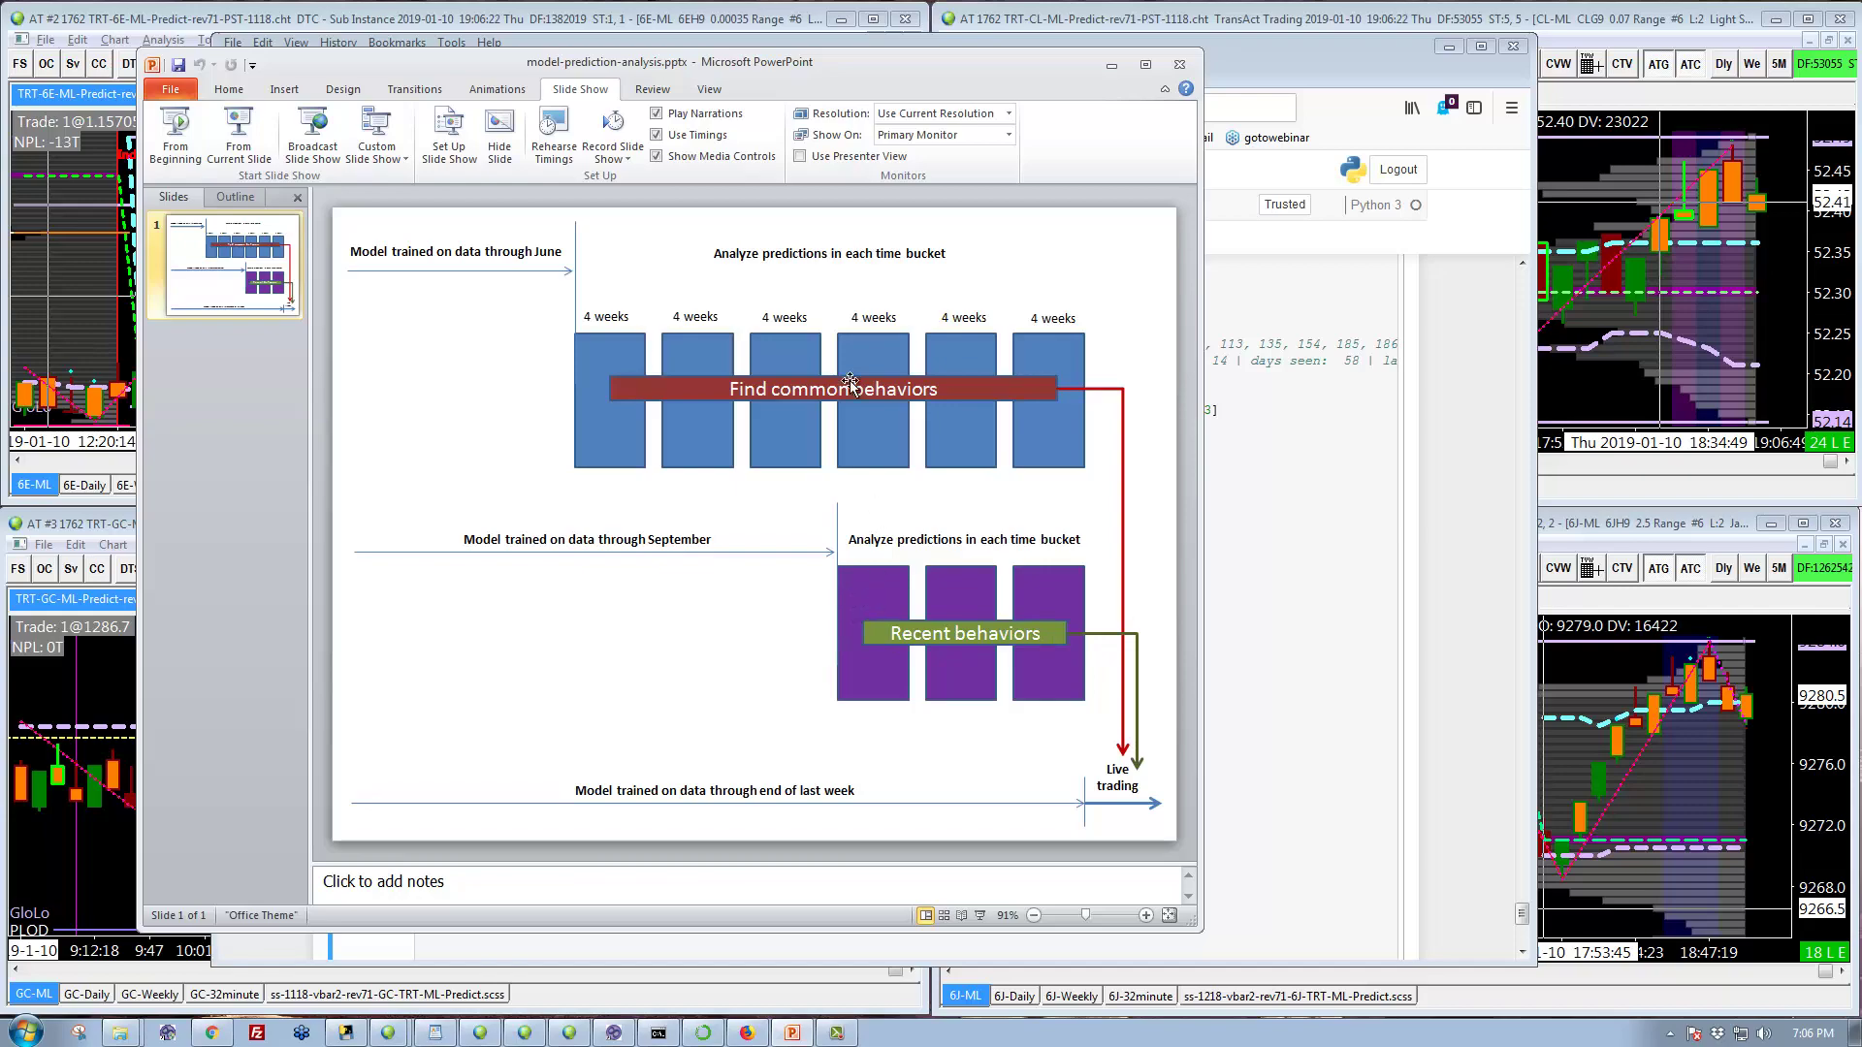
{"action": "left_click_drag", "start_coordinate": [878, 62], "coordinate": [72, 142]}
{"action": "left_click", "coordinate": [306, 144]}
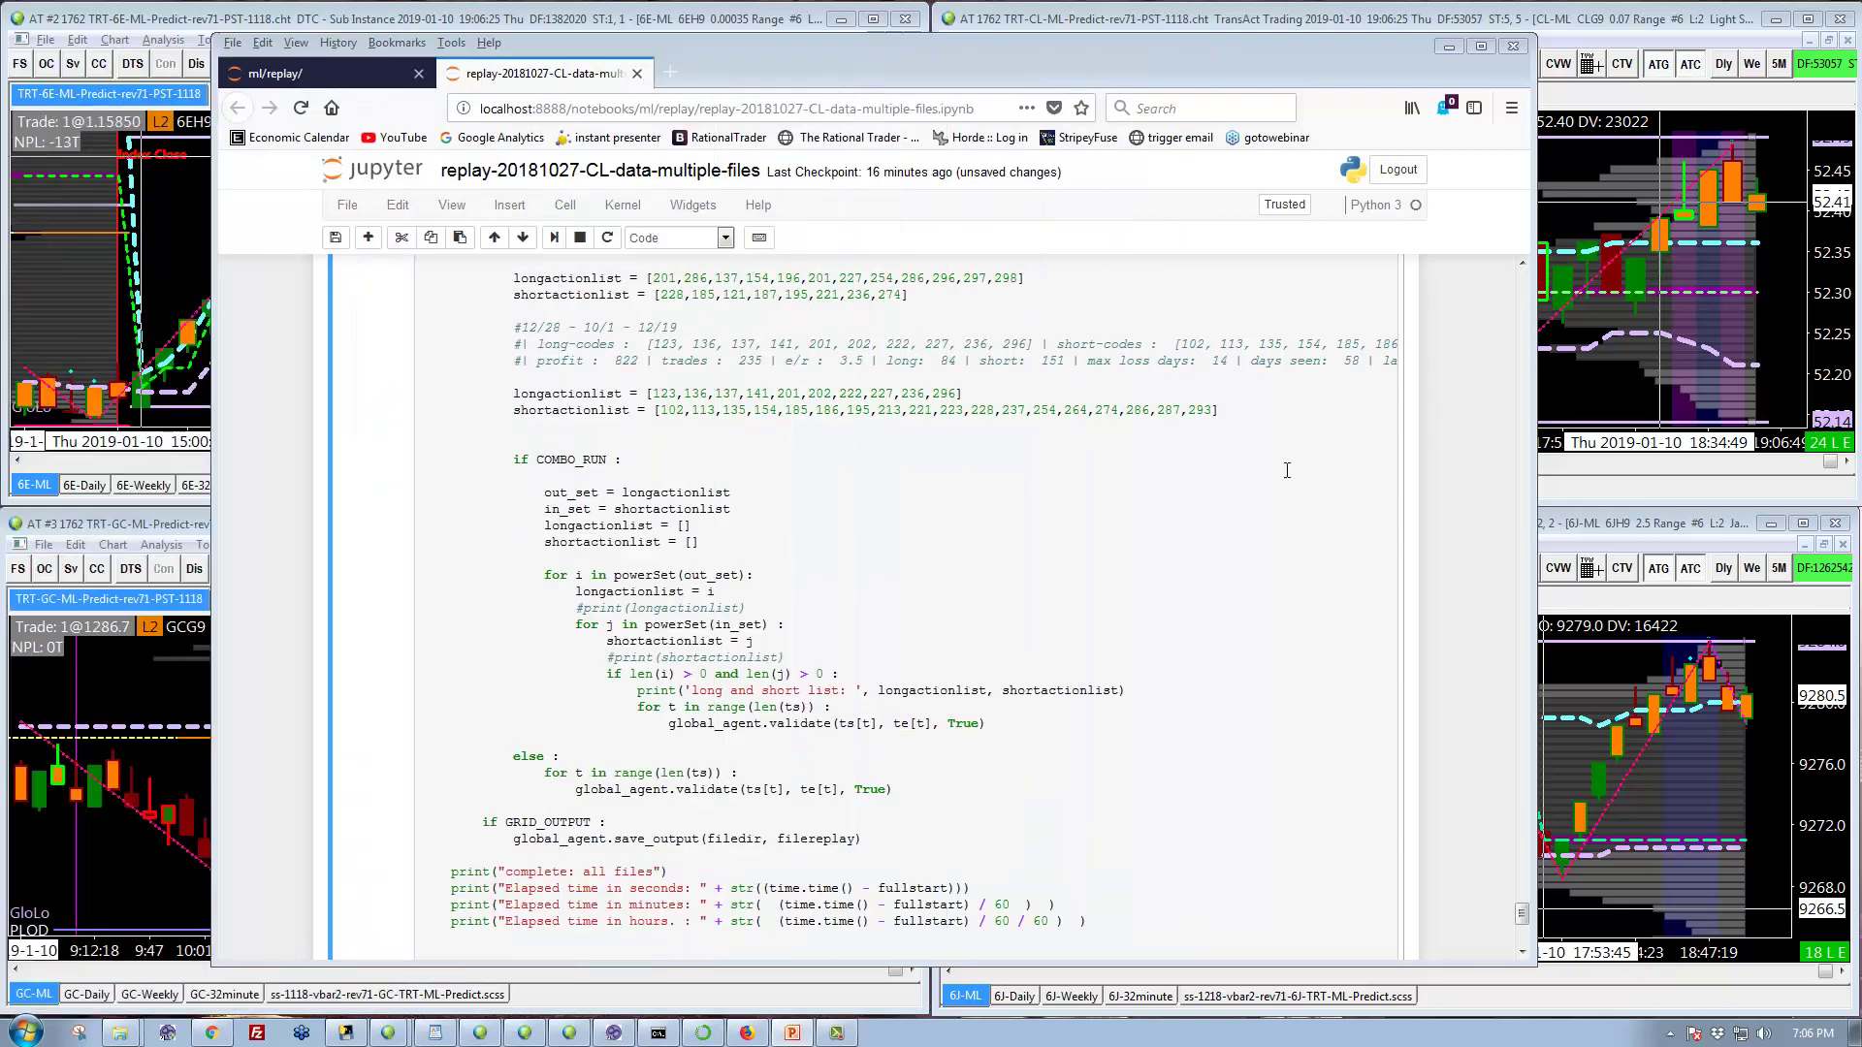
Step: Move the 1001-1221 predict file line below the 1130 entry in list_of_files
{"action": "left_click_drag", "start_coordinate": [1521, 921], "coordinate": [1522, 276]}
{"action": "scroll", "coordinate": [1074, 725], "scroll_direction": "down", "scroll_amount": 8}
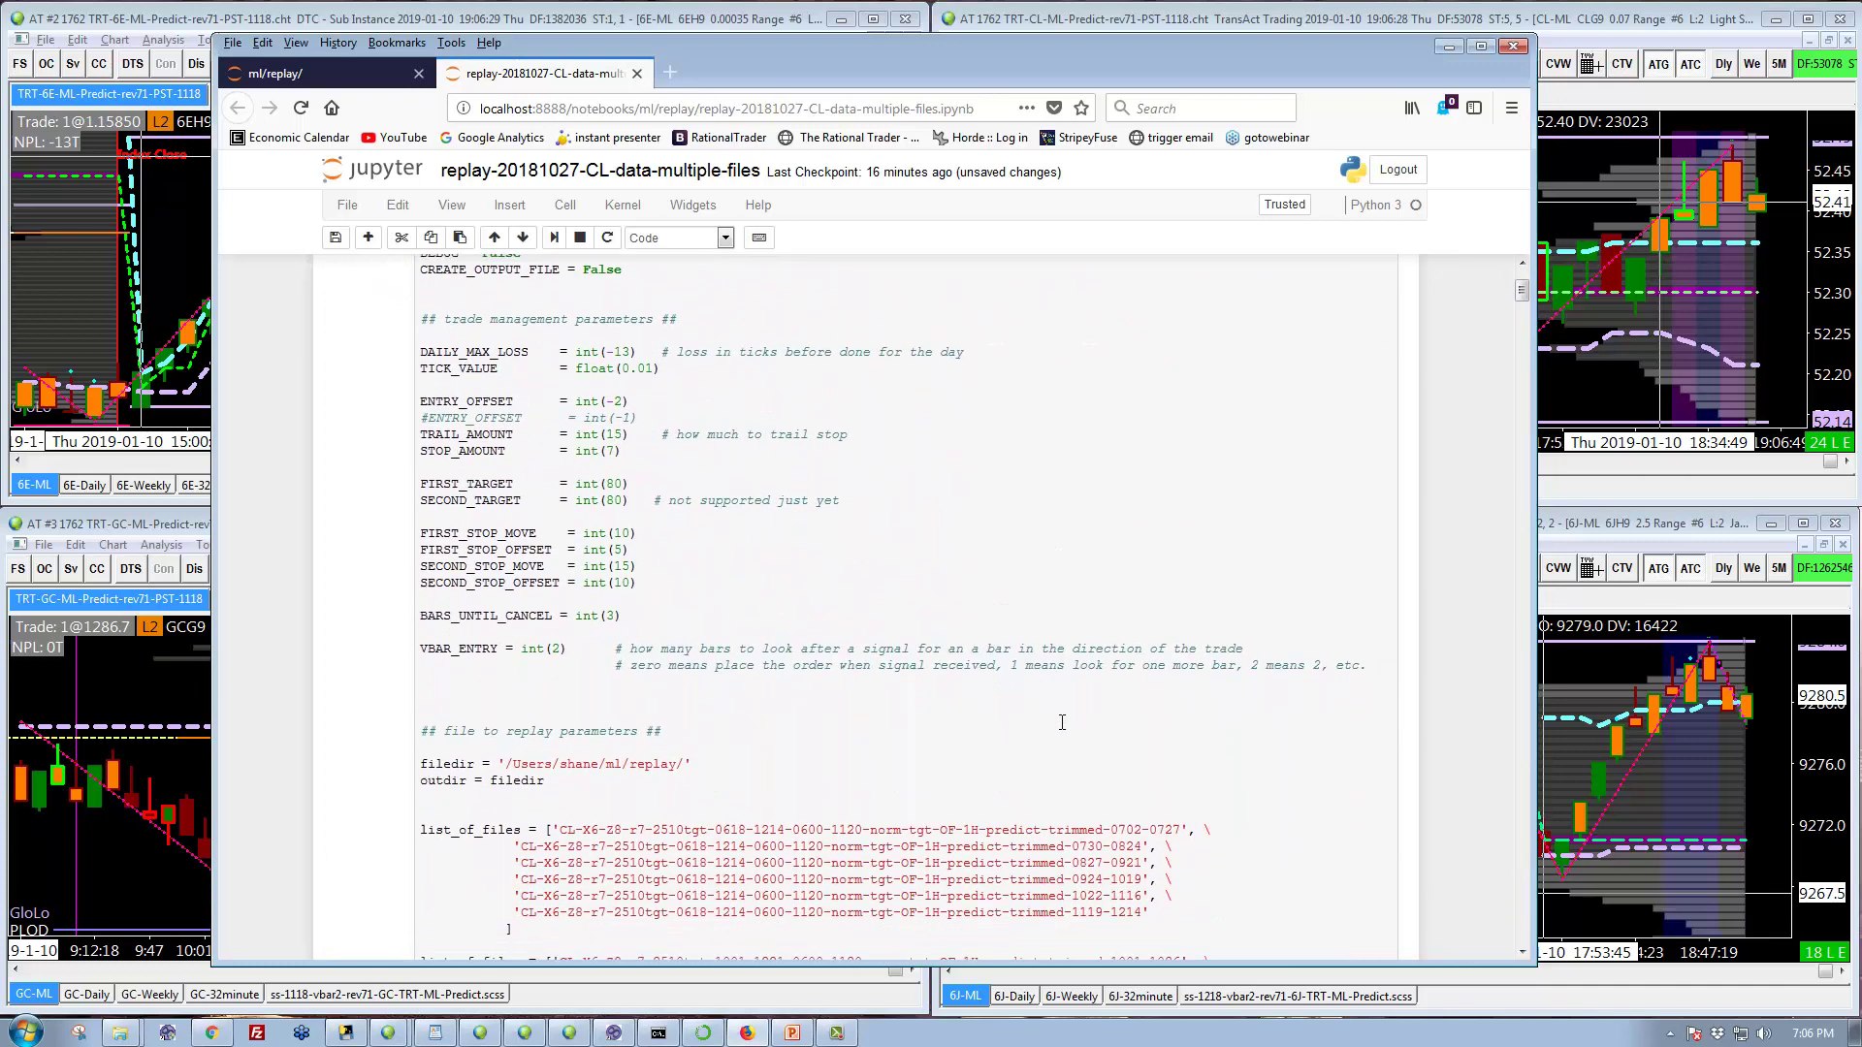
{"action": "scroll", "coordinate": [1061, 719], "scroll_direction": "down", "scroll_amount": 1}
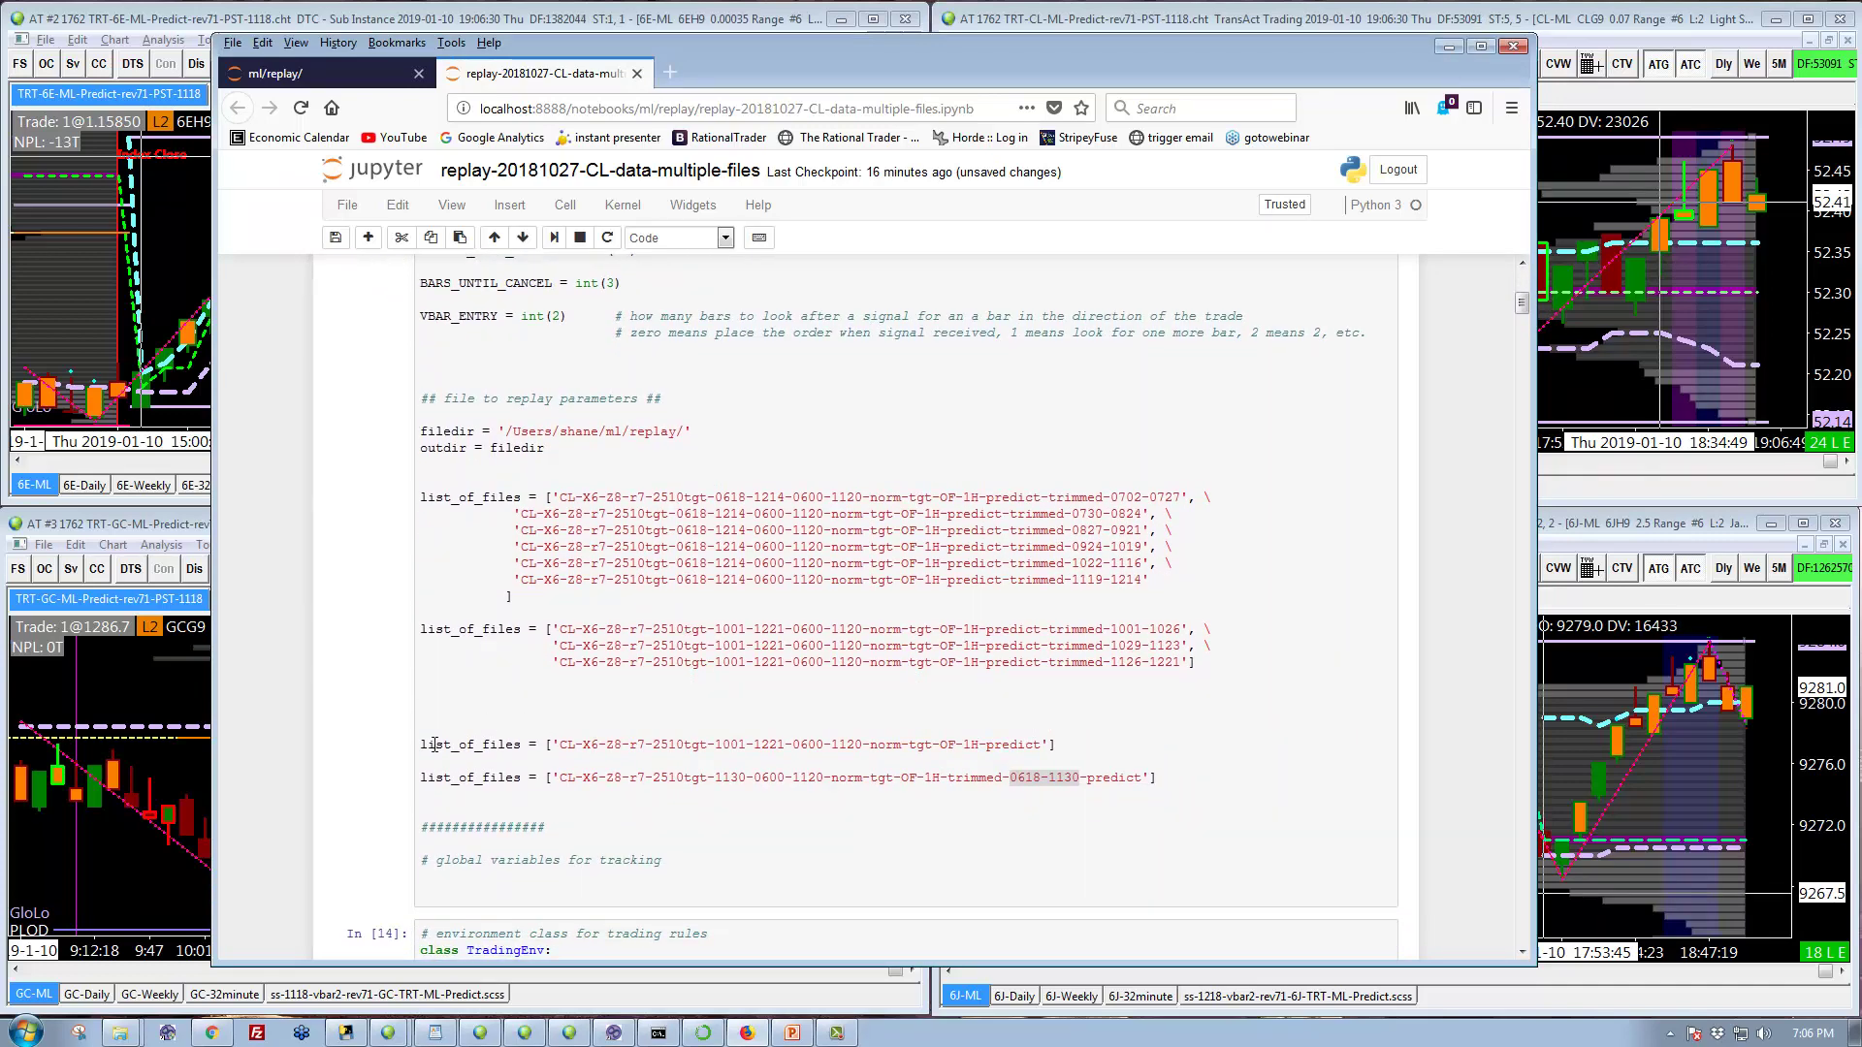
{"action": "left_click_drag", "start_coordinate": [419, 743], "coordinate": [415, 773]}
{"action": "left_click_drag", "start_coordinate": [715, 745], "coordinate": [788, 746]}
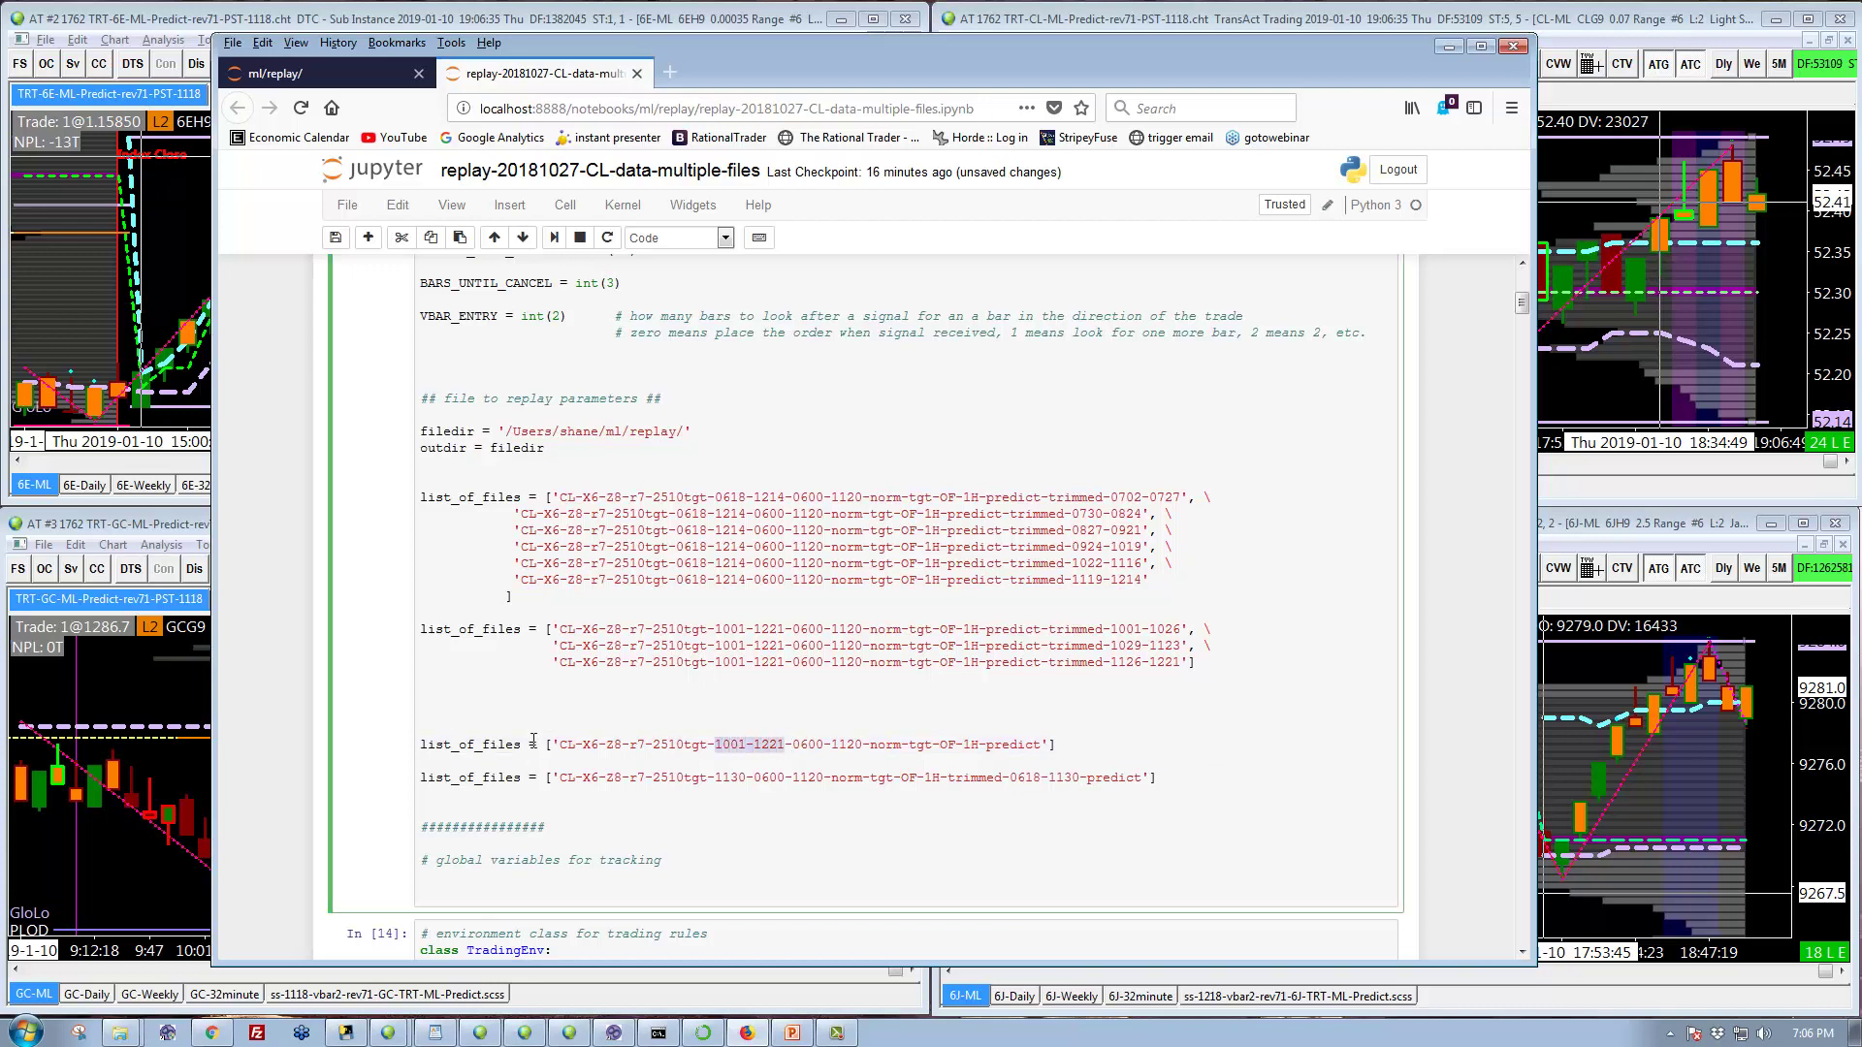
{"action": "left_click_drag", "start_coordinate": [423, 745], "coordinate": [417, 786]}
{"action": "key", "text": "ctrl+c"}
{"action": "key", "text": "BackSpace"}
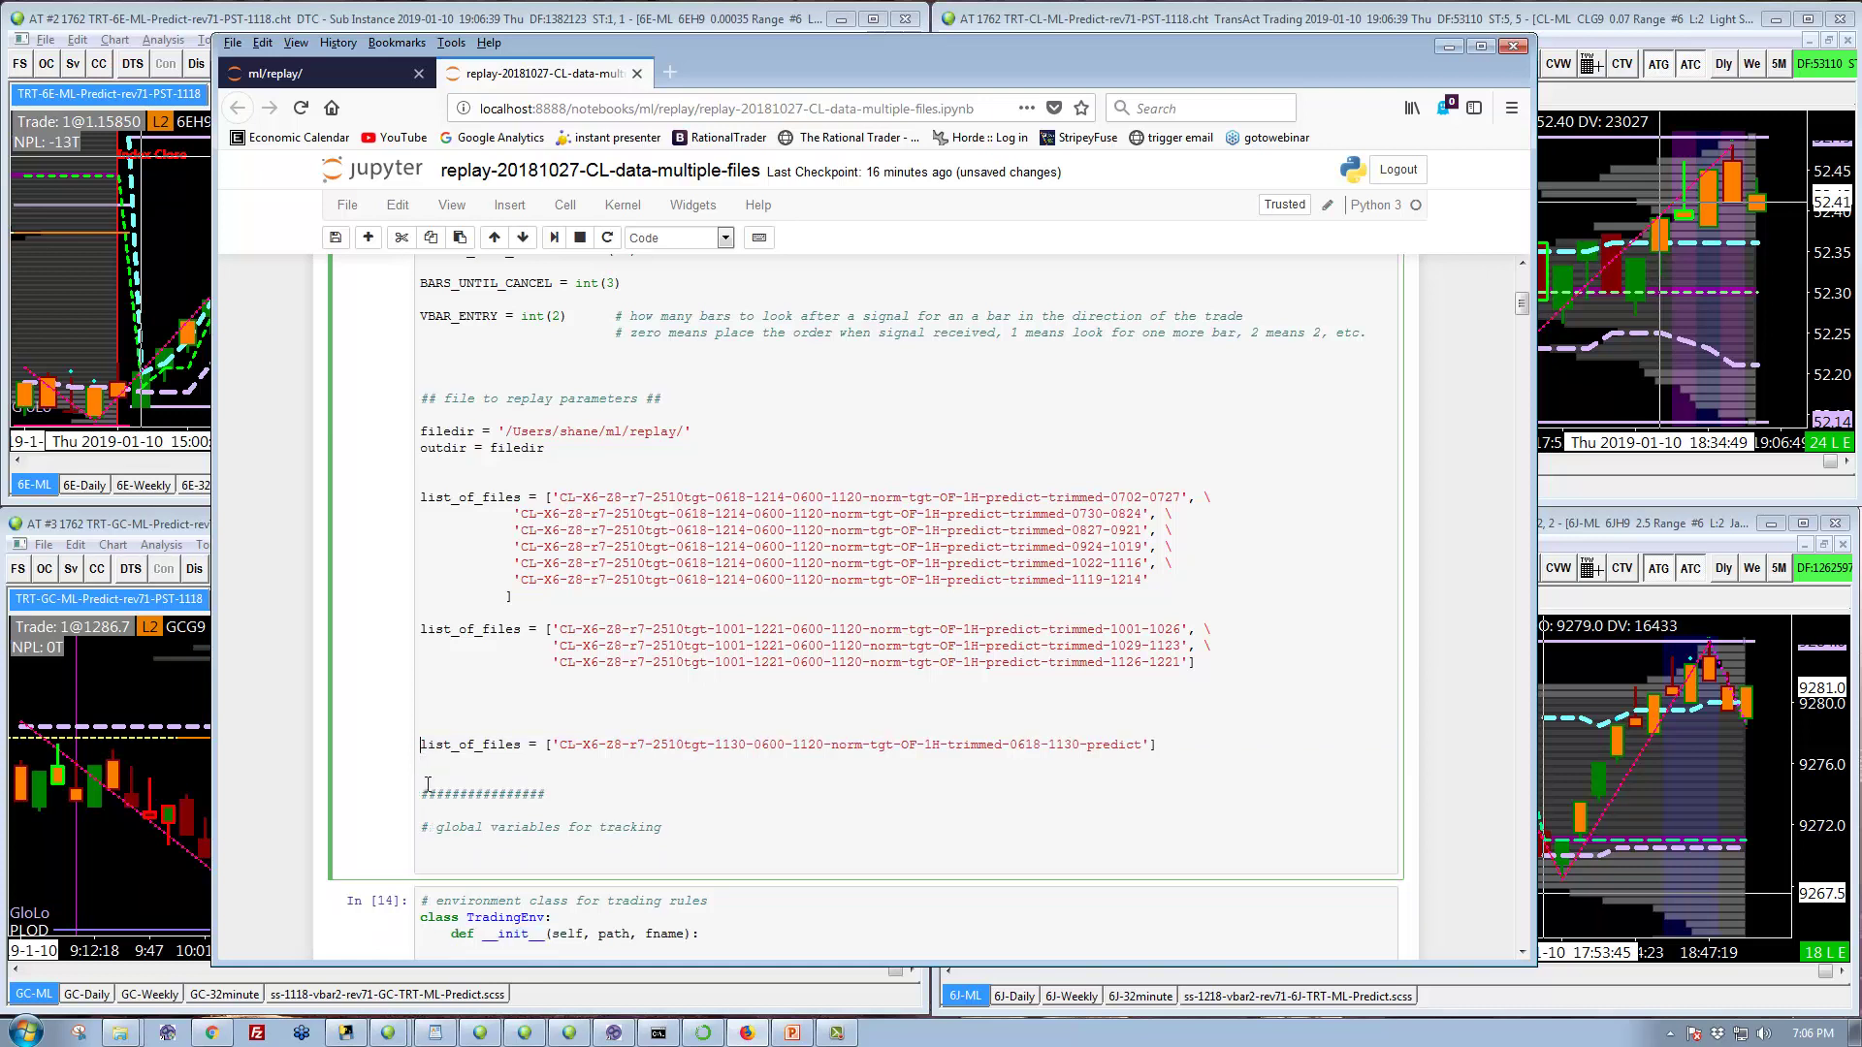
{"action": "key", "text": "ctrl+v"}
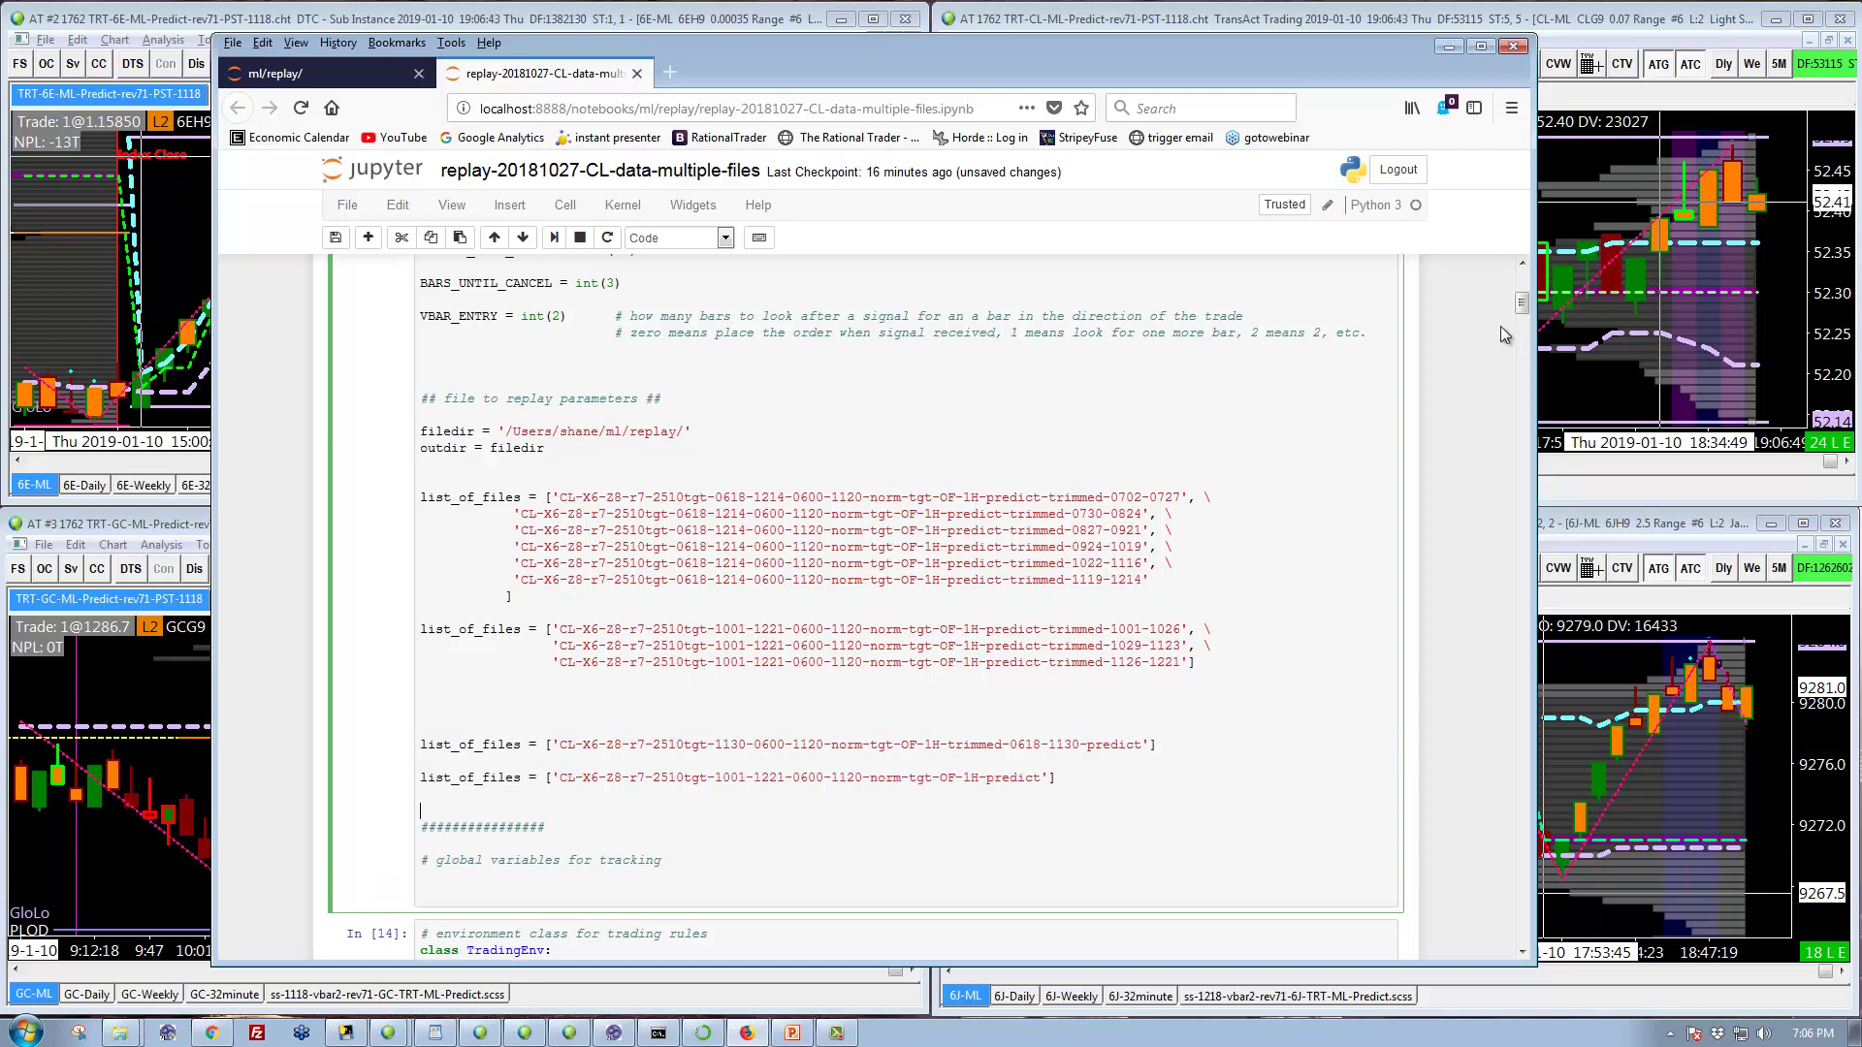
Step: Comment out ENTRY_OFFSET = int(-2) and activate ENTRY_OFFSET = int(-1)
{"action": "scroll", "coordinate": [1500, 326], "scroll_direction": "up", "scroll_amount": 6}
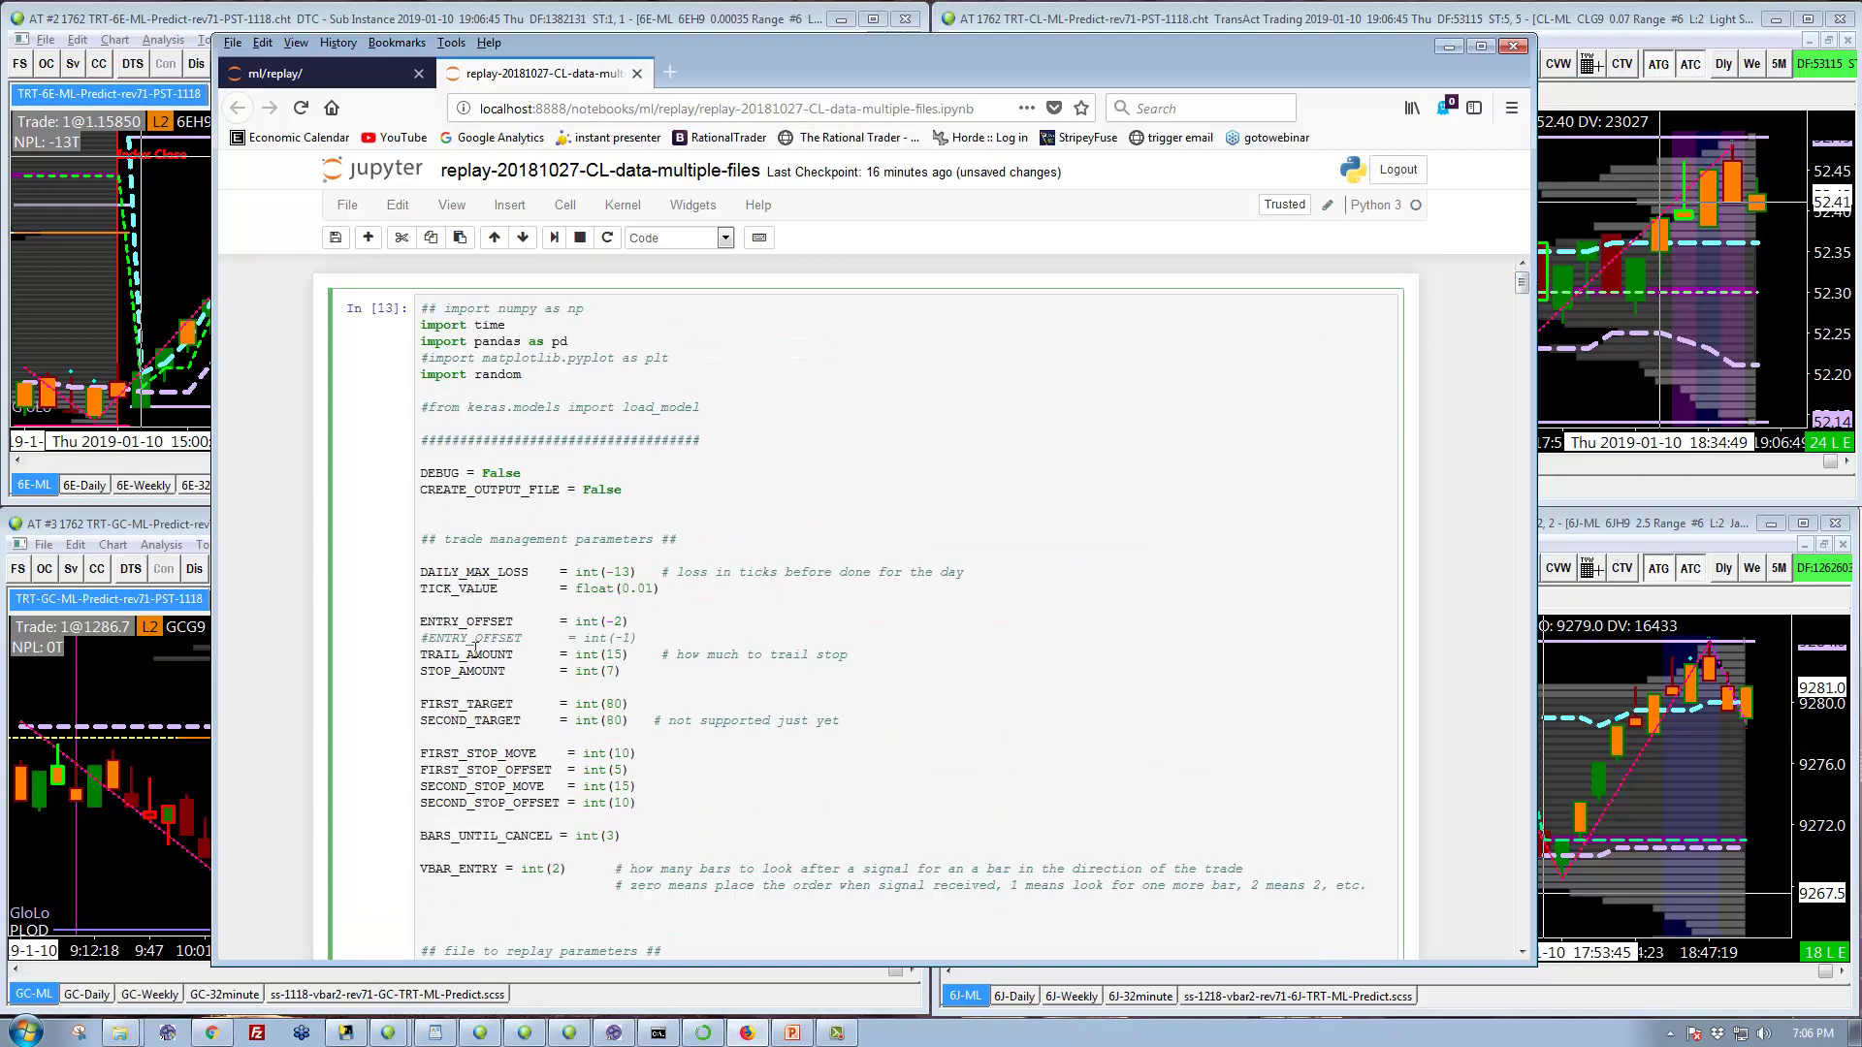
{"action": "left_click", "coordinate": [417, 626]}
{"action": "key", "text": "ctrl+slash"}
{"action": "key", "text": "Down"}
{"action": "key", "text": "ctrl+slash"}
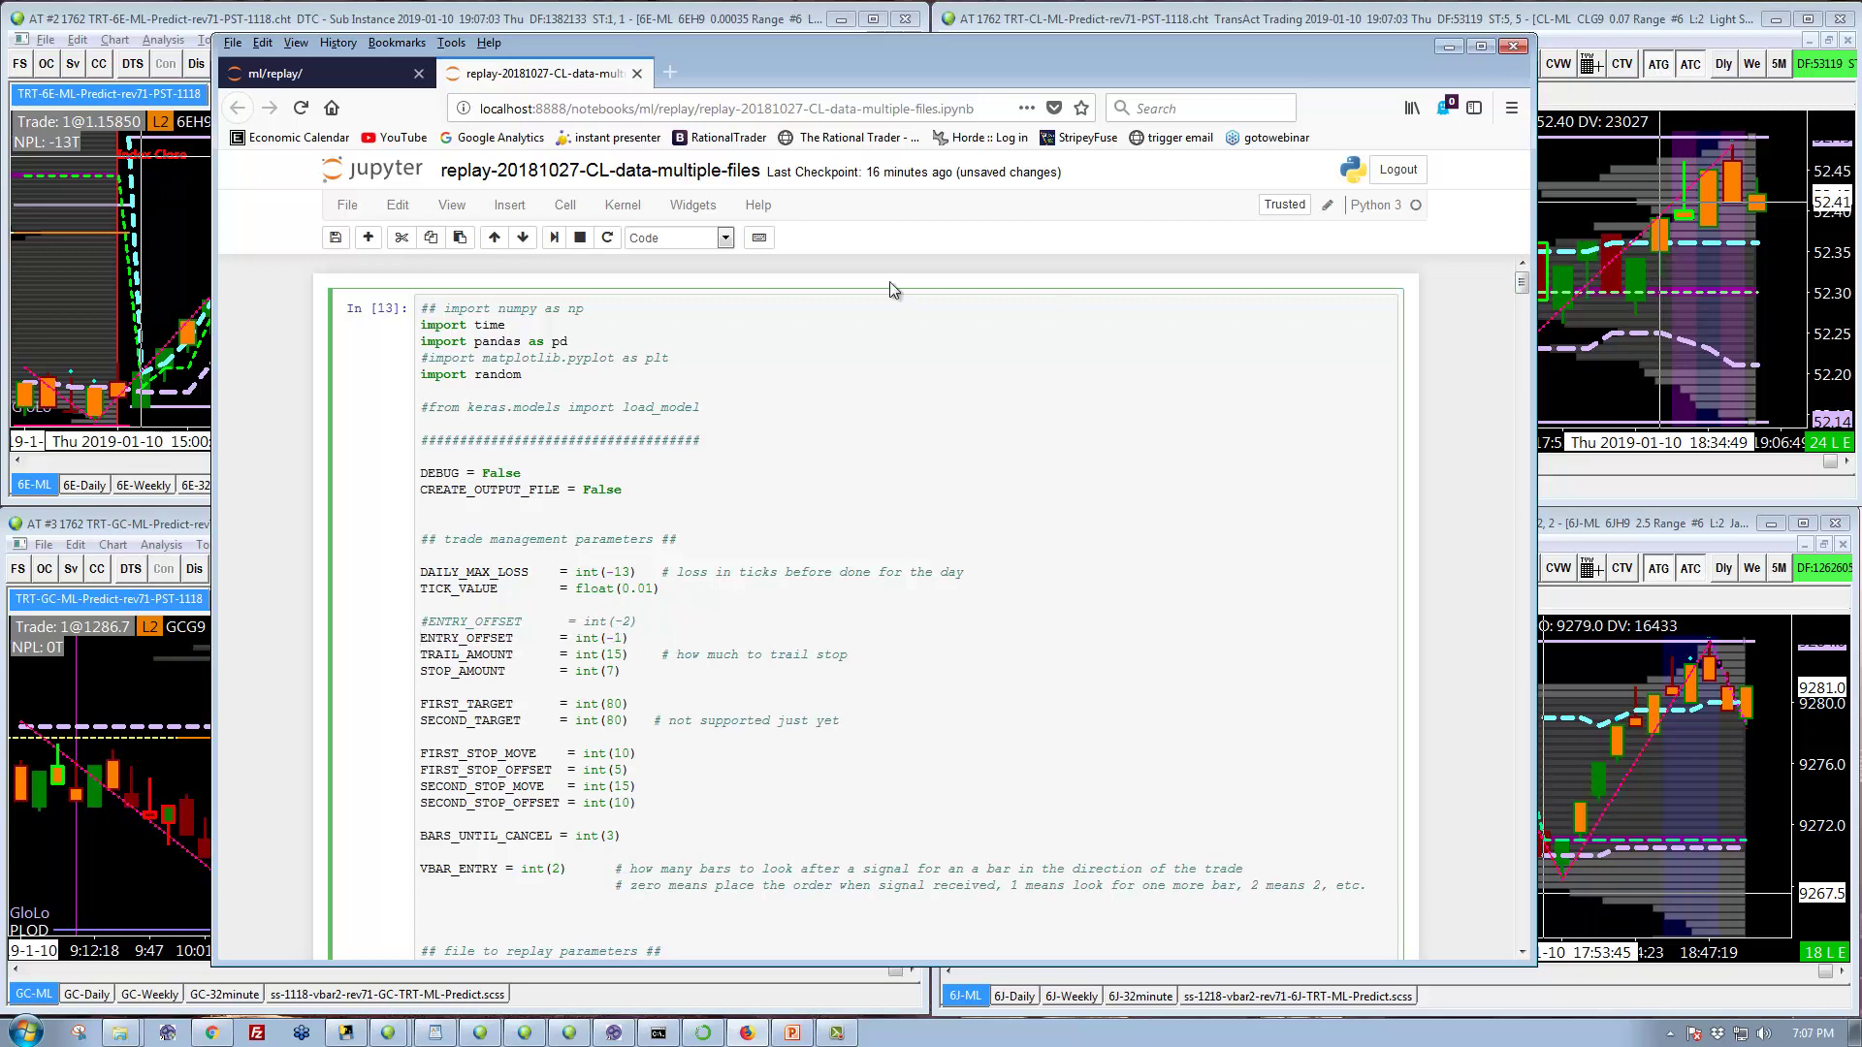
Step: Run all cells, then minimize the slide to watch the backtest finish with profit 828 over 267 trades
{"action": "left_click", "coordinate": [564, 205]}
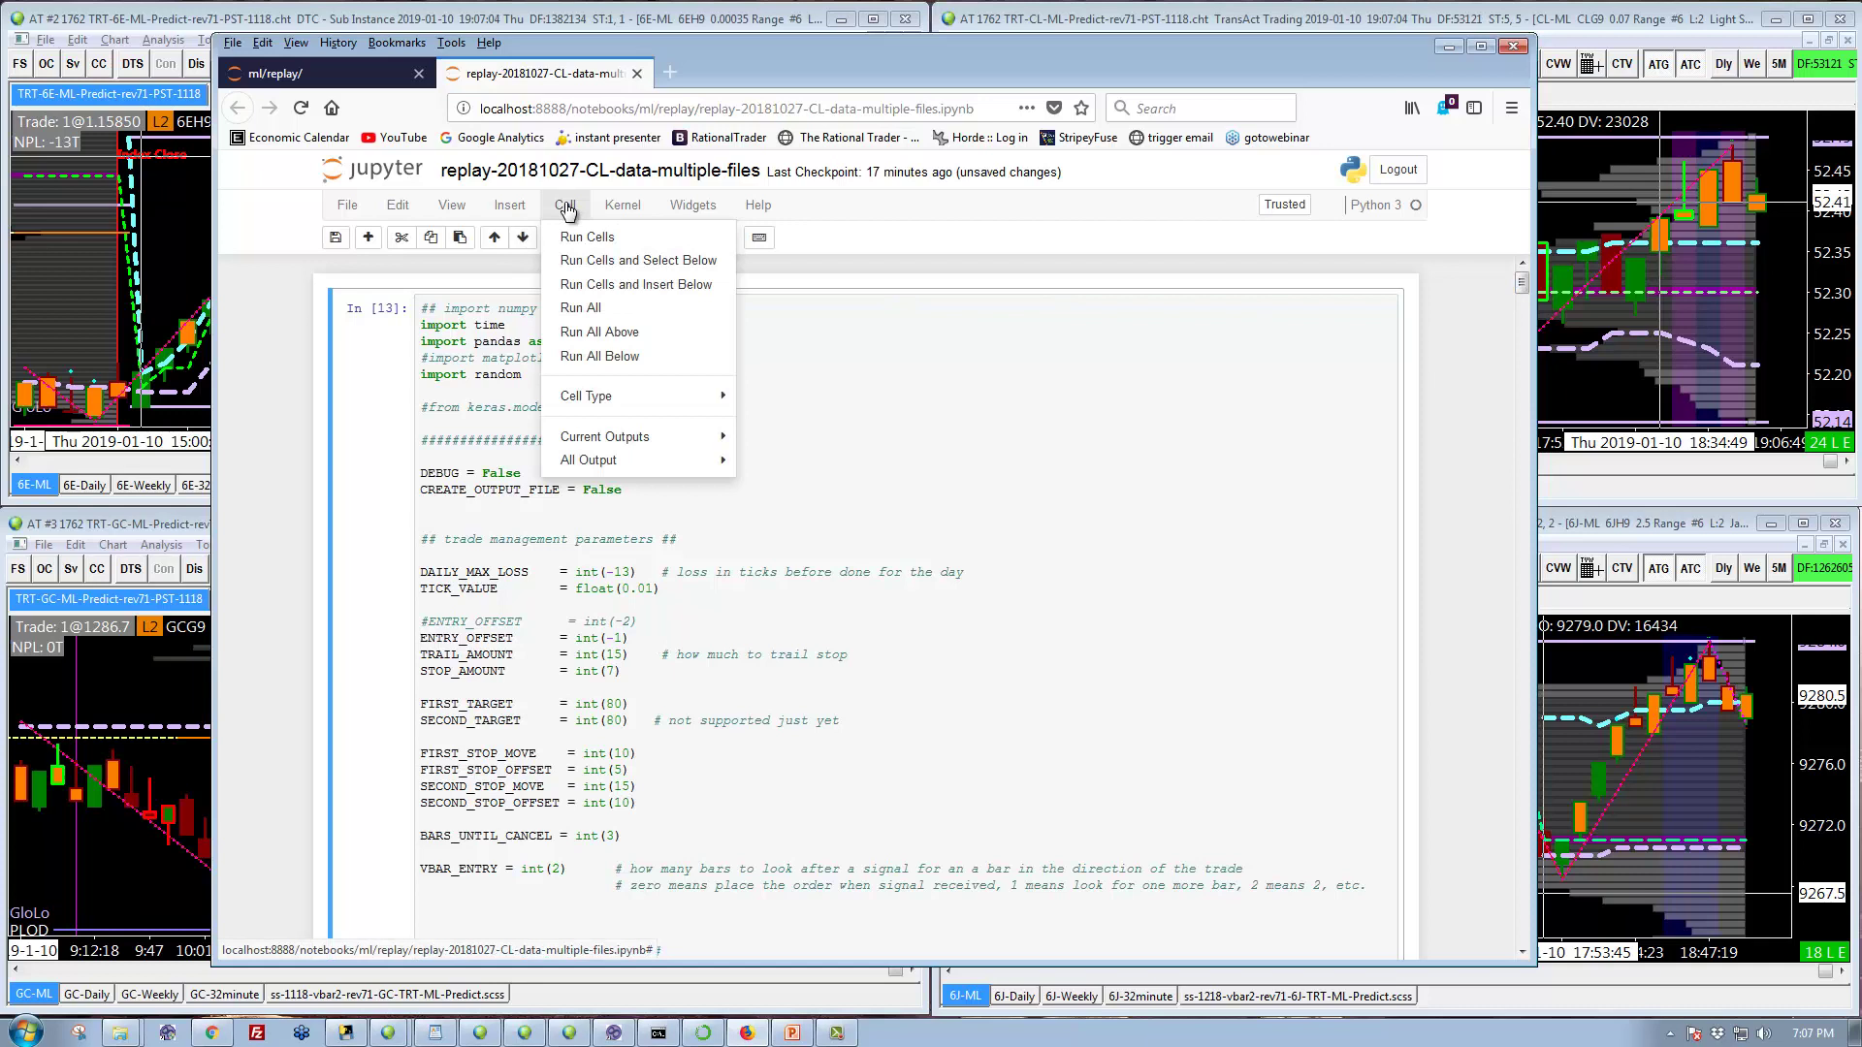
{"action": "left_click", "coordinate": [570, 304]}
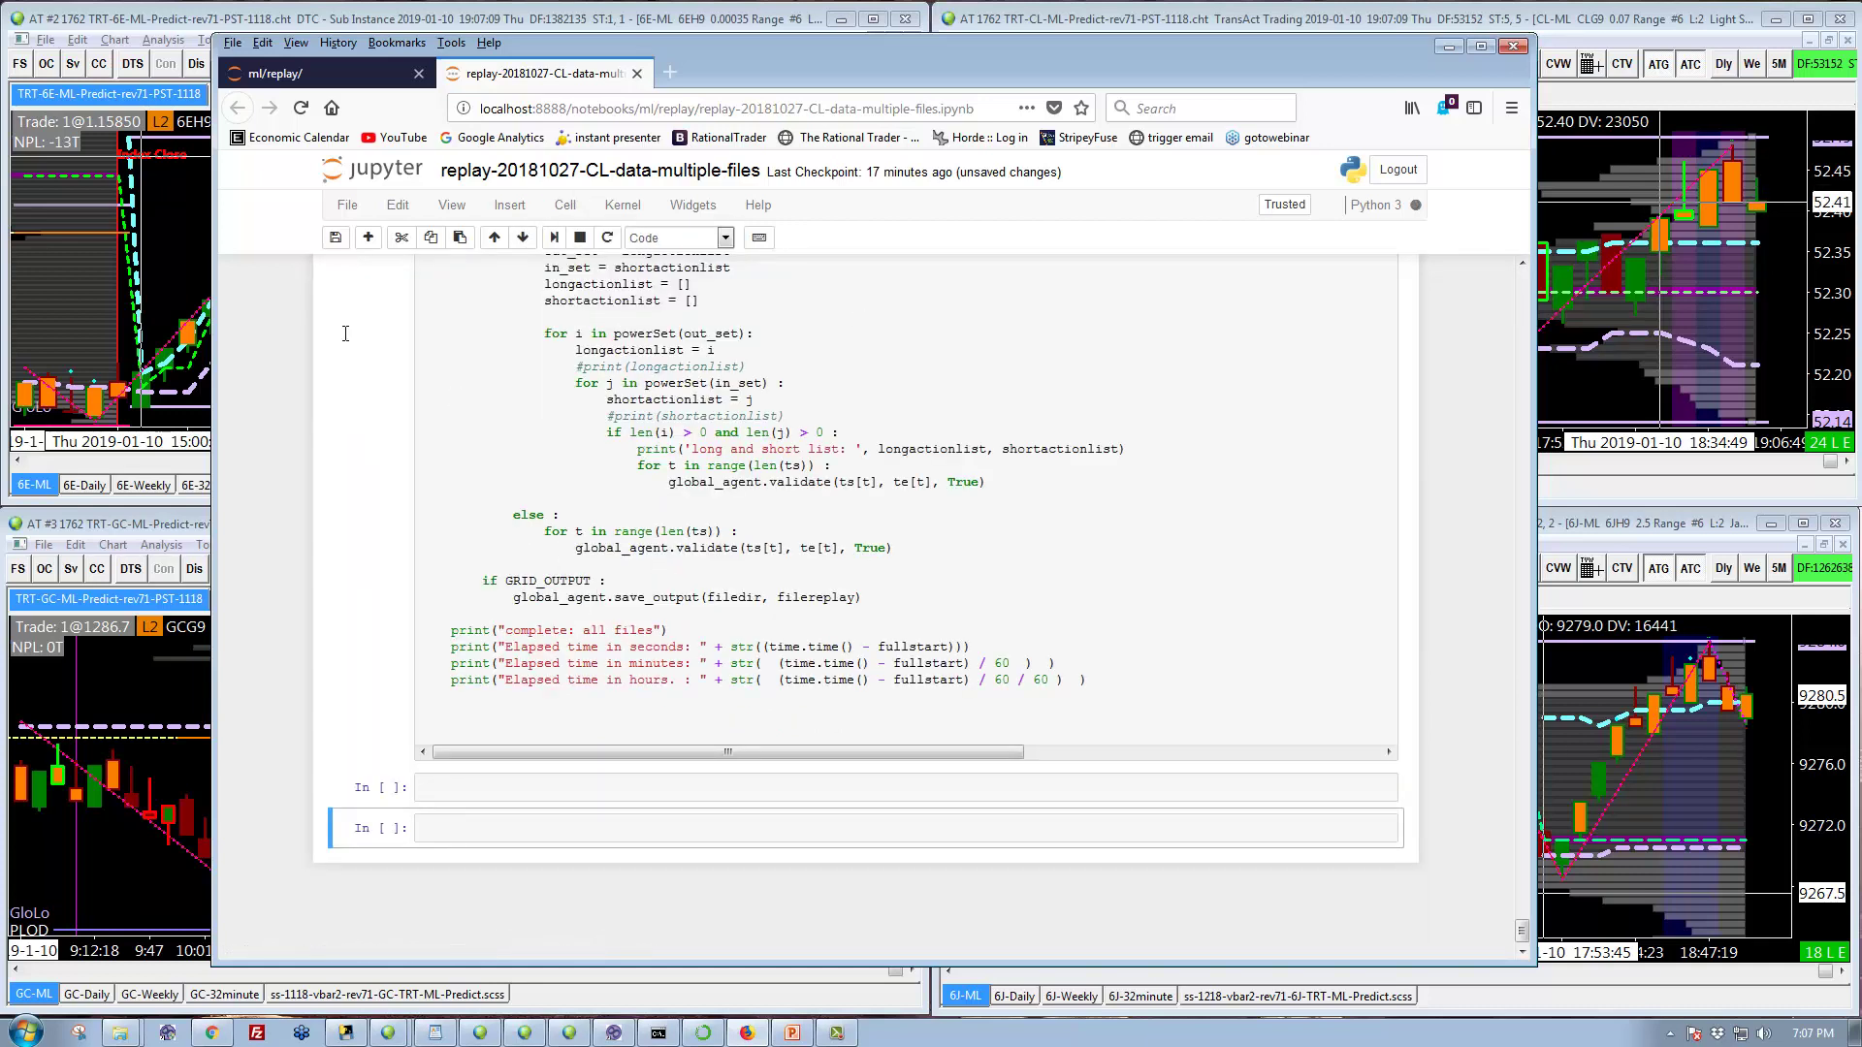
{"action": "key", "text": "alt+Tab"}
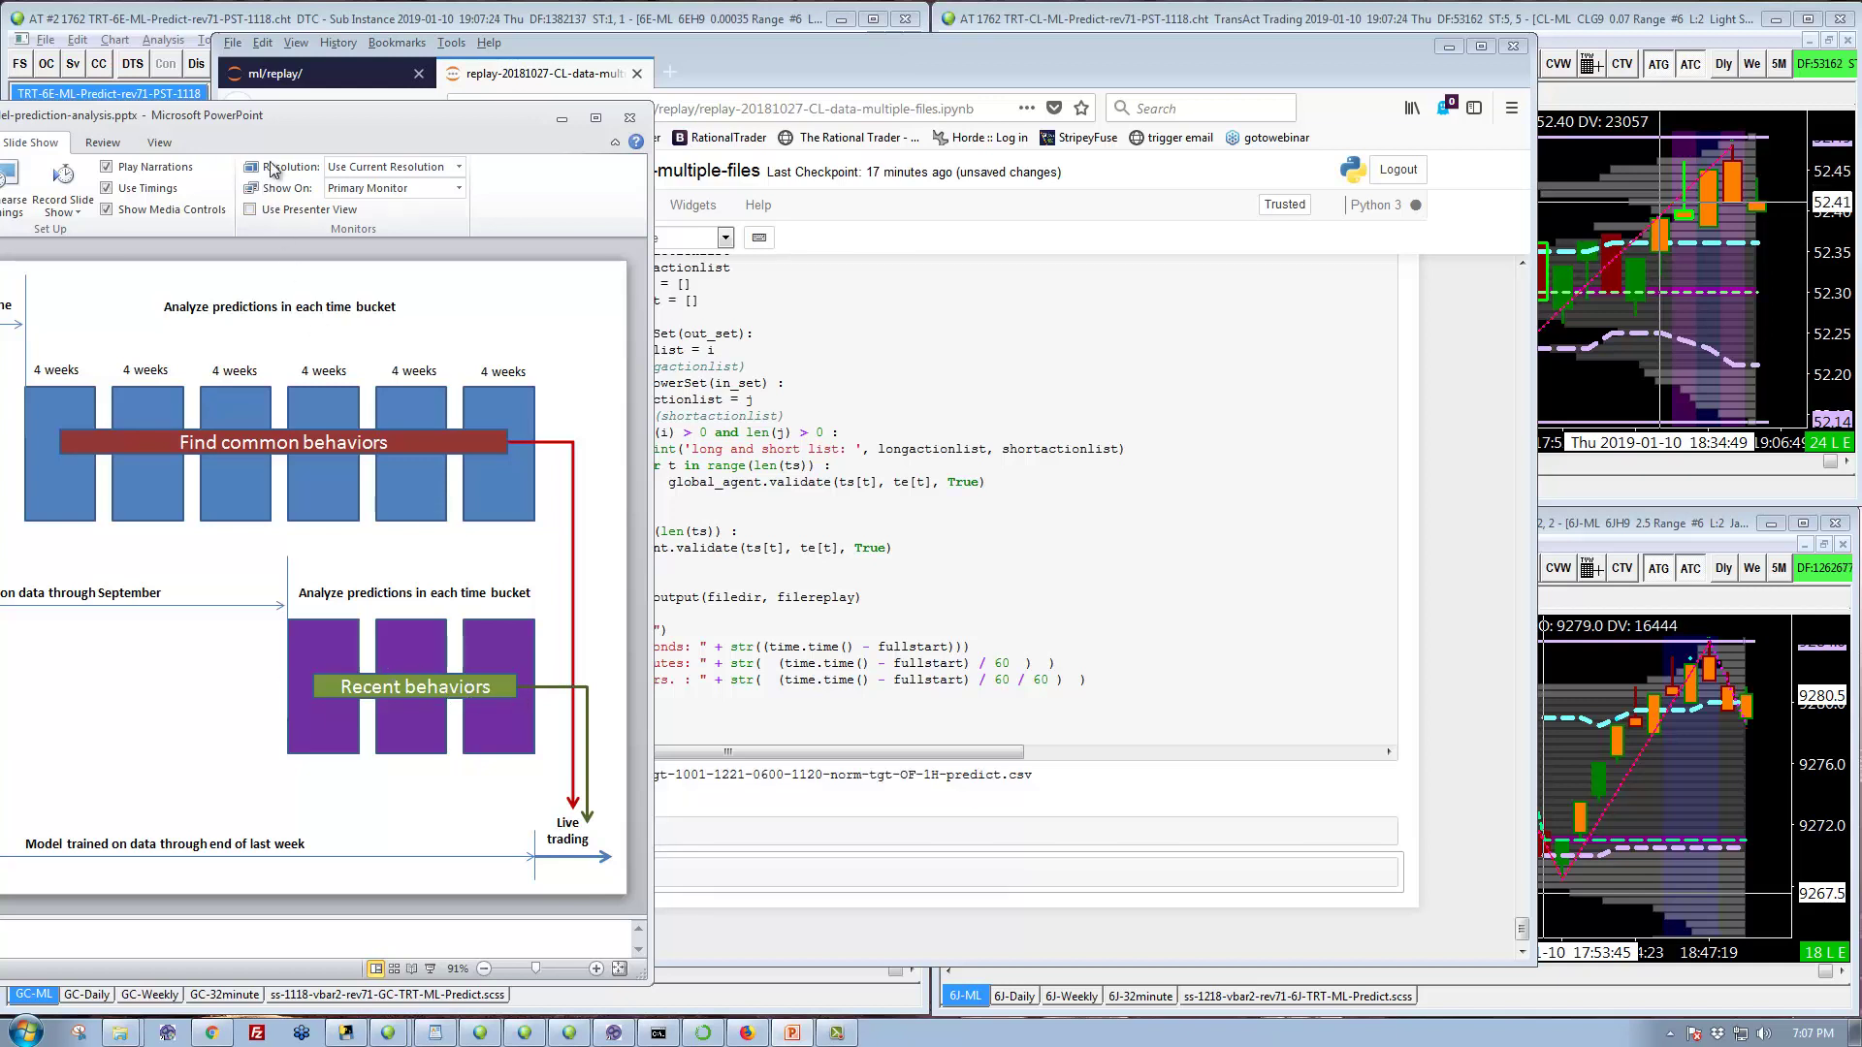
{"action": "left_click", "coordinate": [561, 118]}
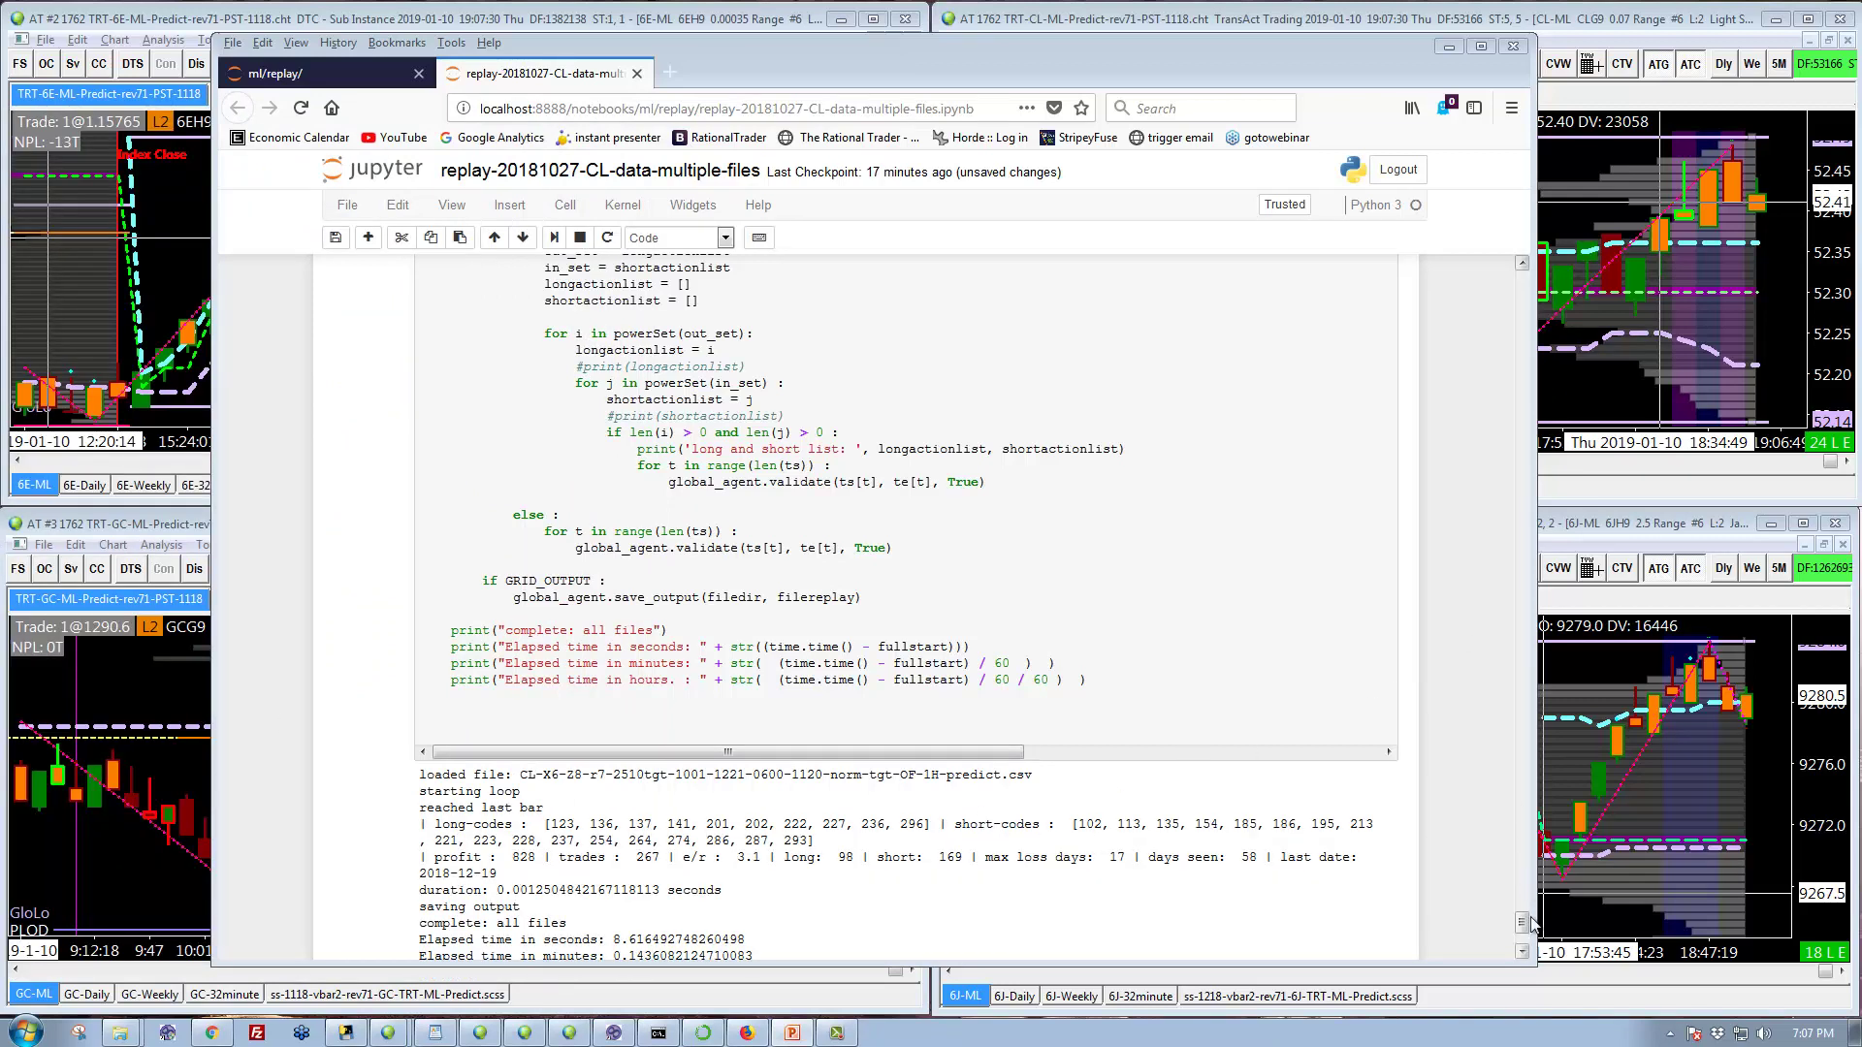
{"action": "scroll", "coordinate": [615, 742], "scroll_direction": "down", "scroll_amount": 4}
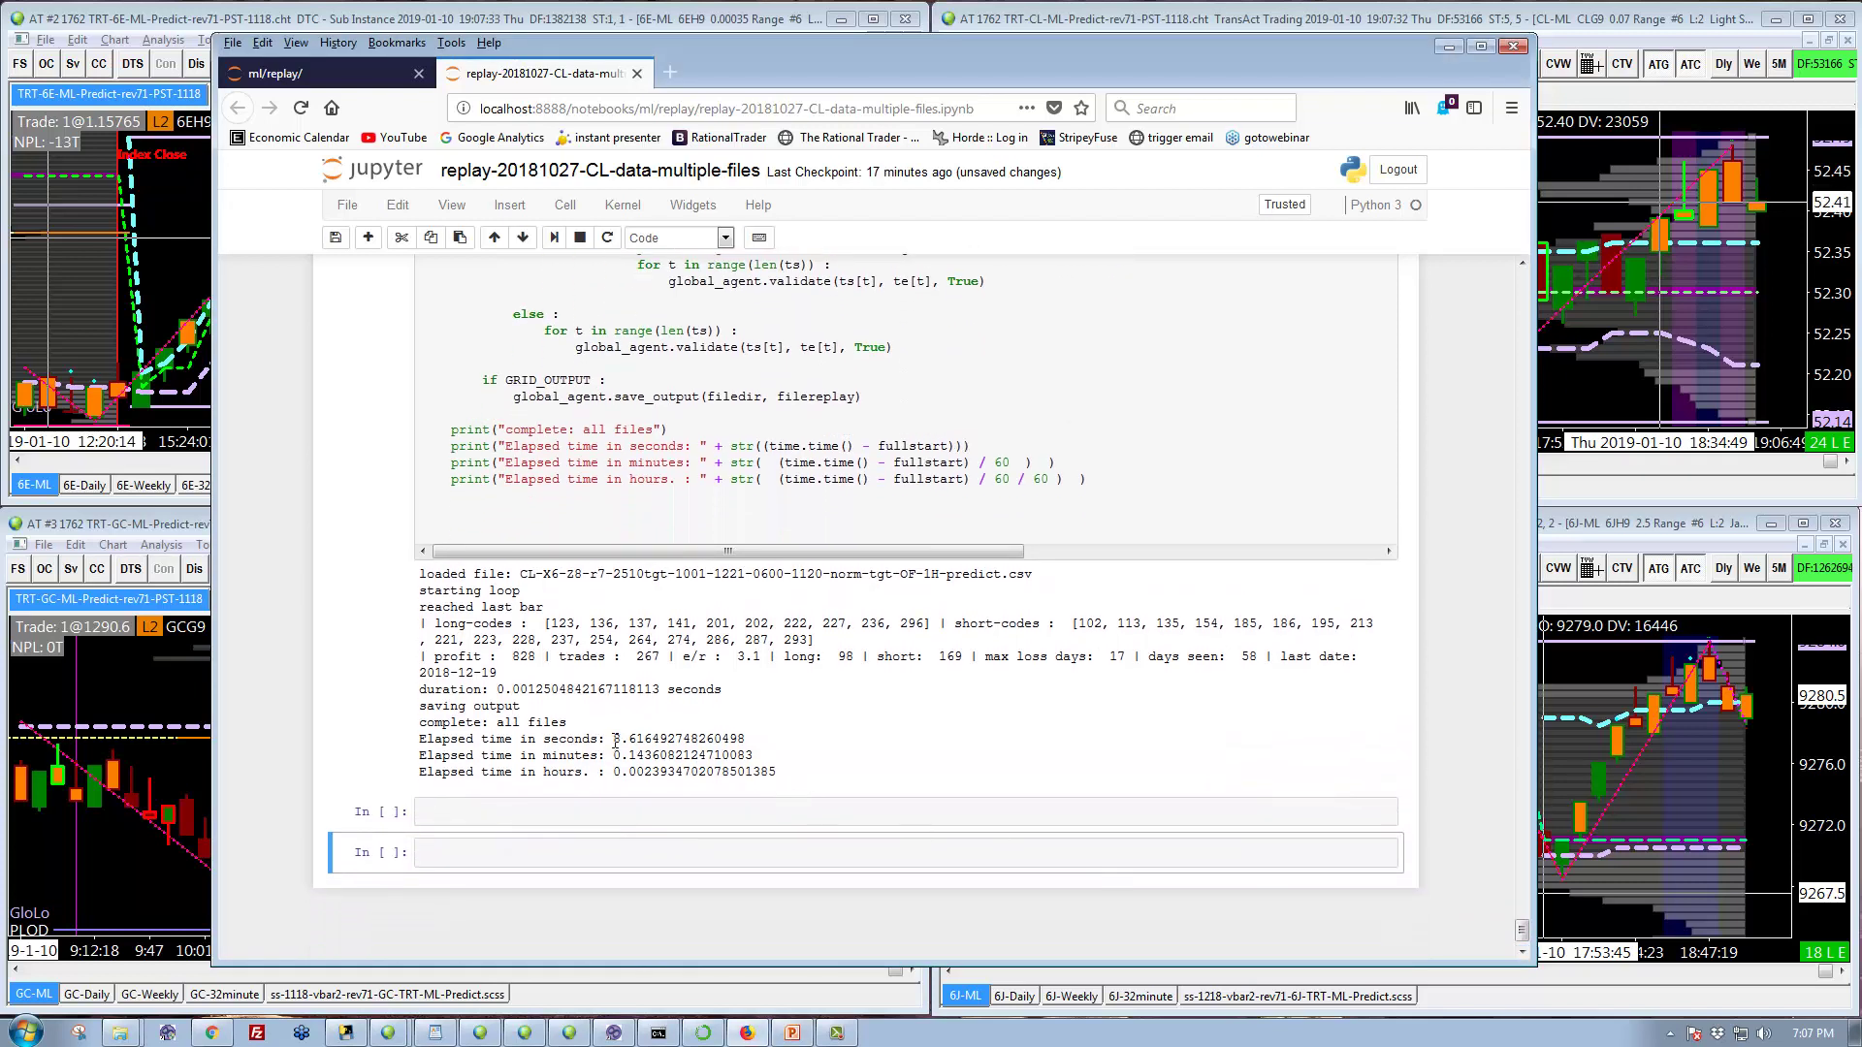
{"action": "left_click_drag", "start_coordinate": [615, 742], "coordinate": [644, 741]}
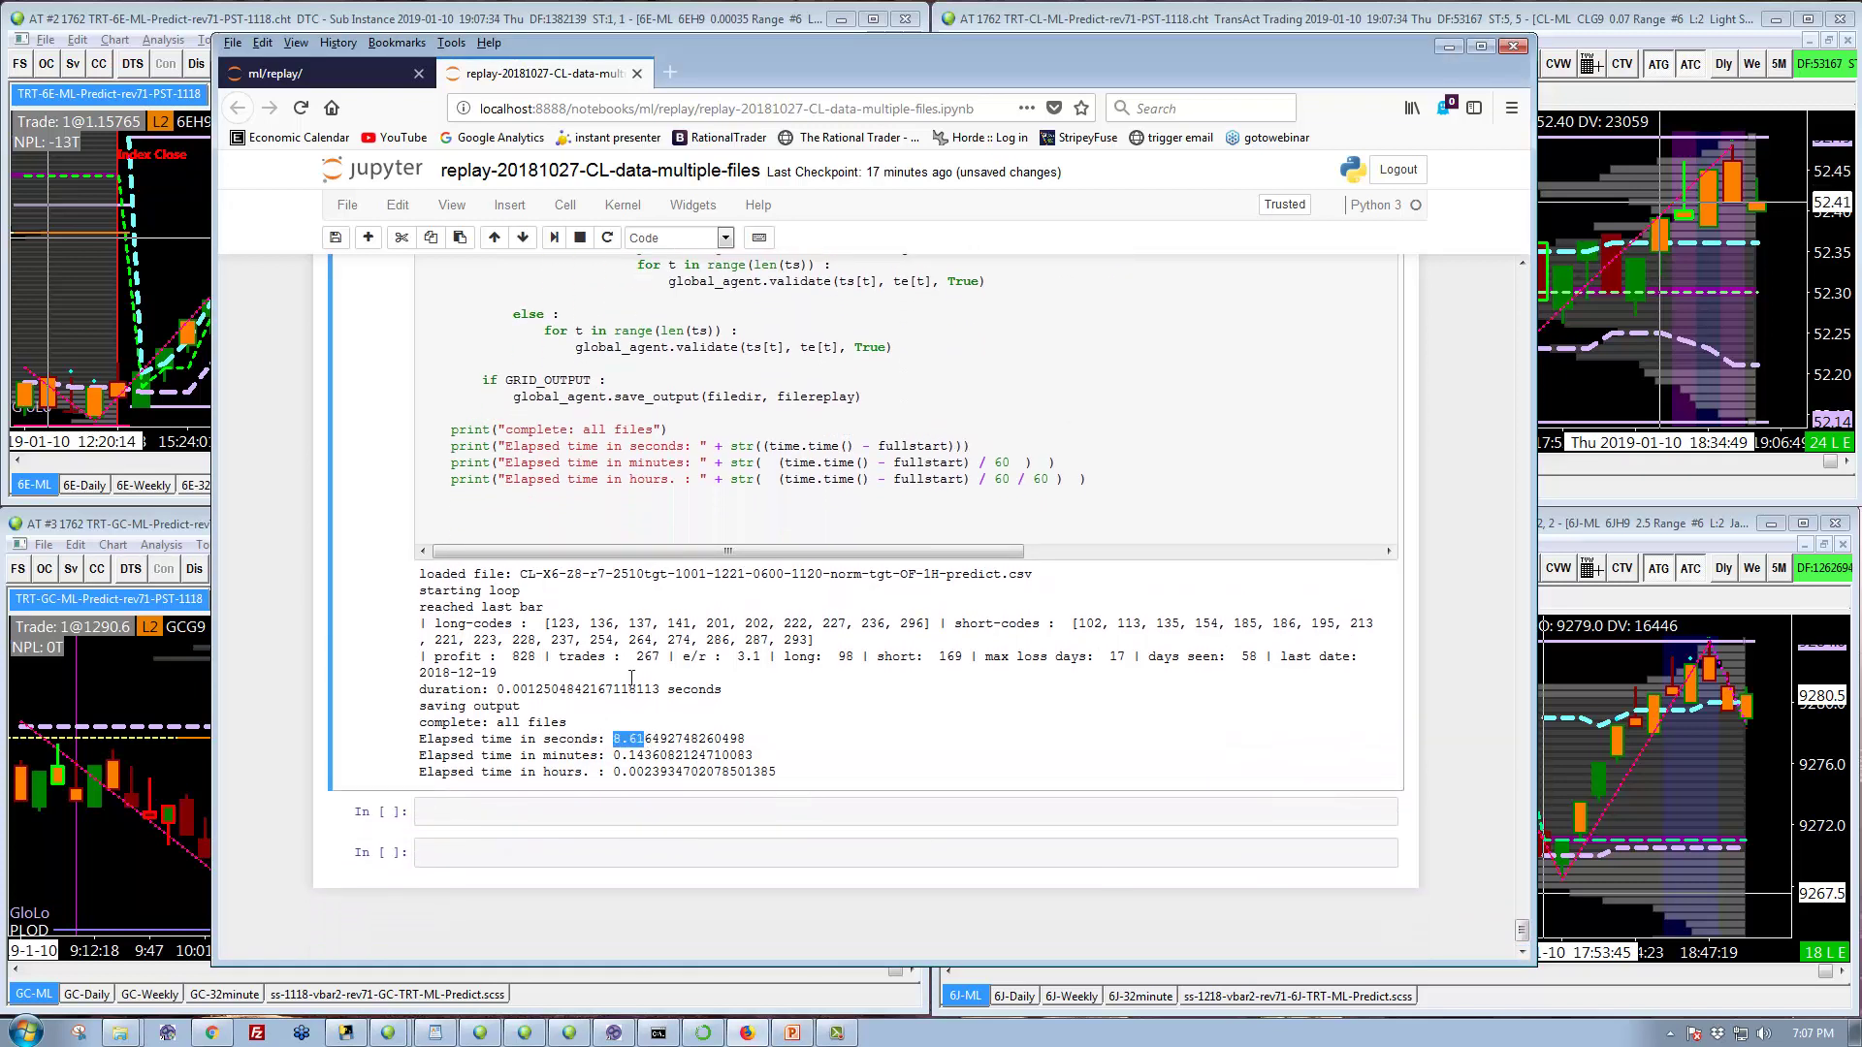
{"action": "left_click_drag", "start_coordinate": [419, 574], "coordinate": [566, 574]}
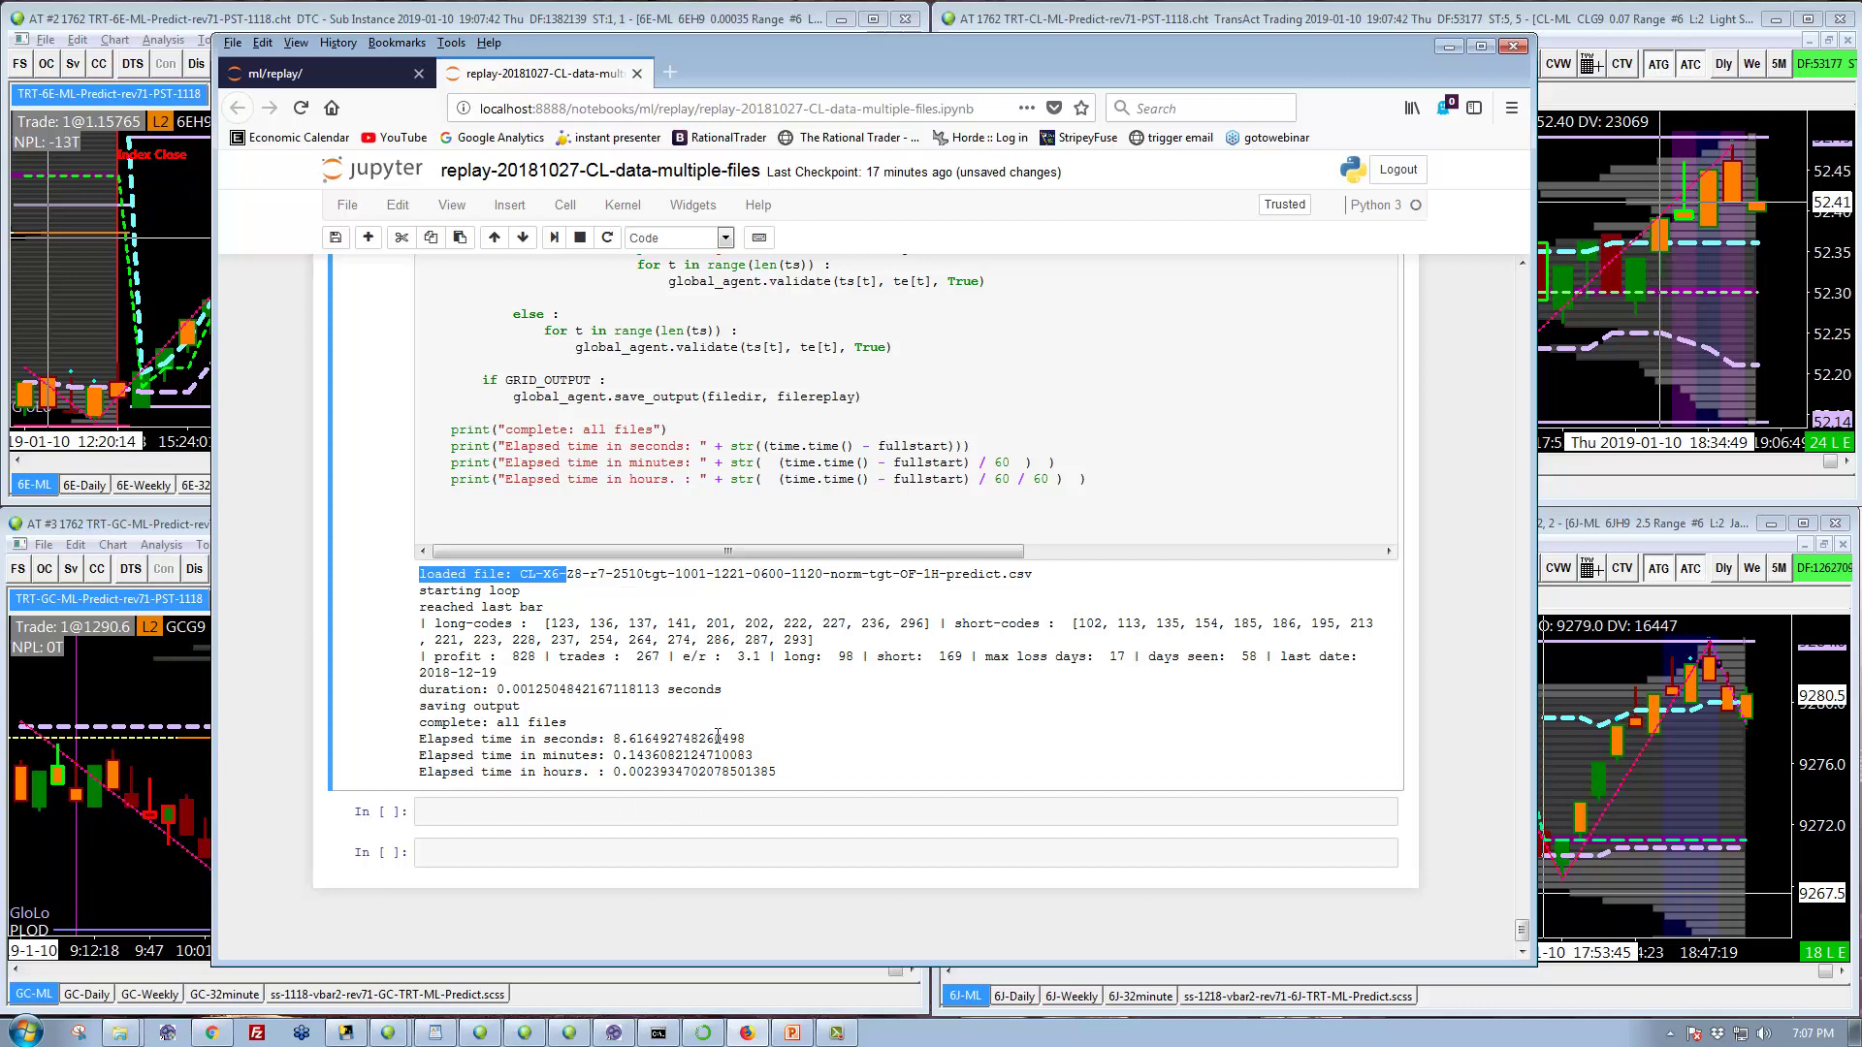
{"action": "double_click", "coordinate": [1250, 657]}
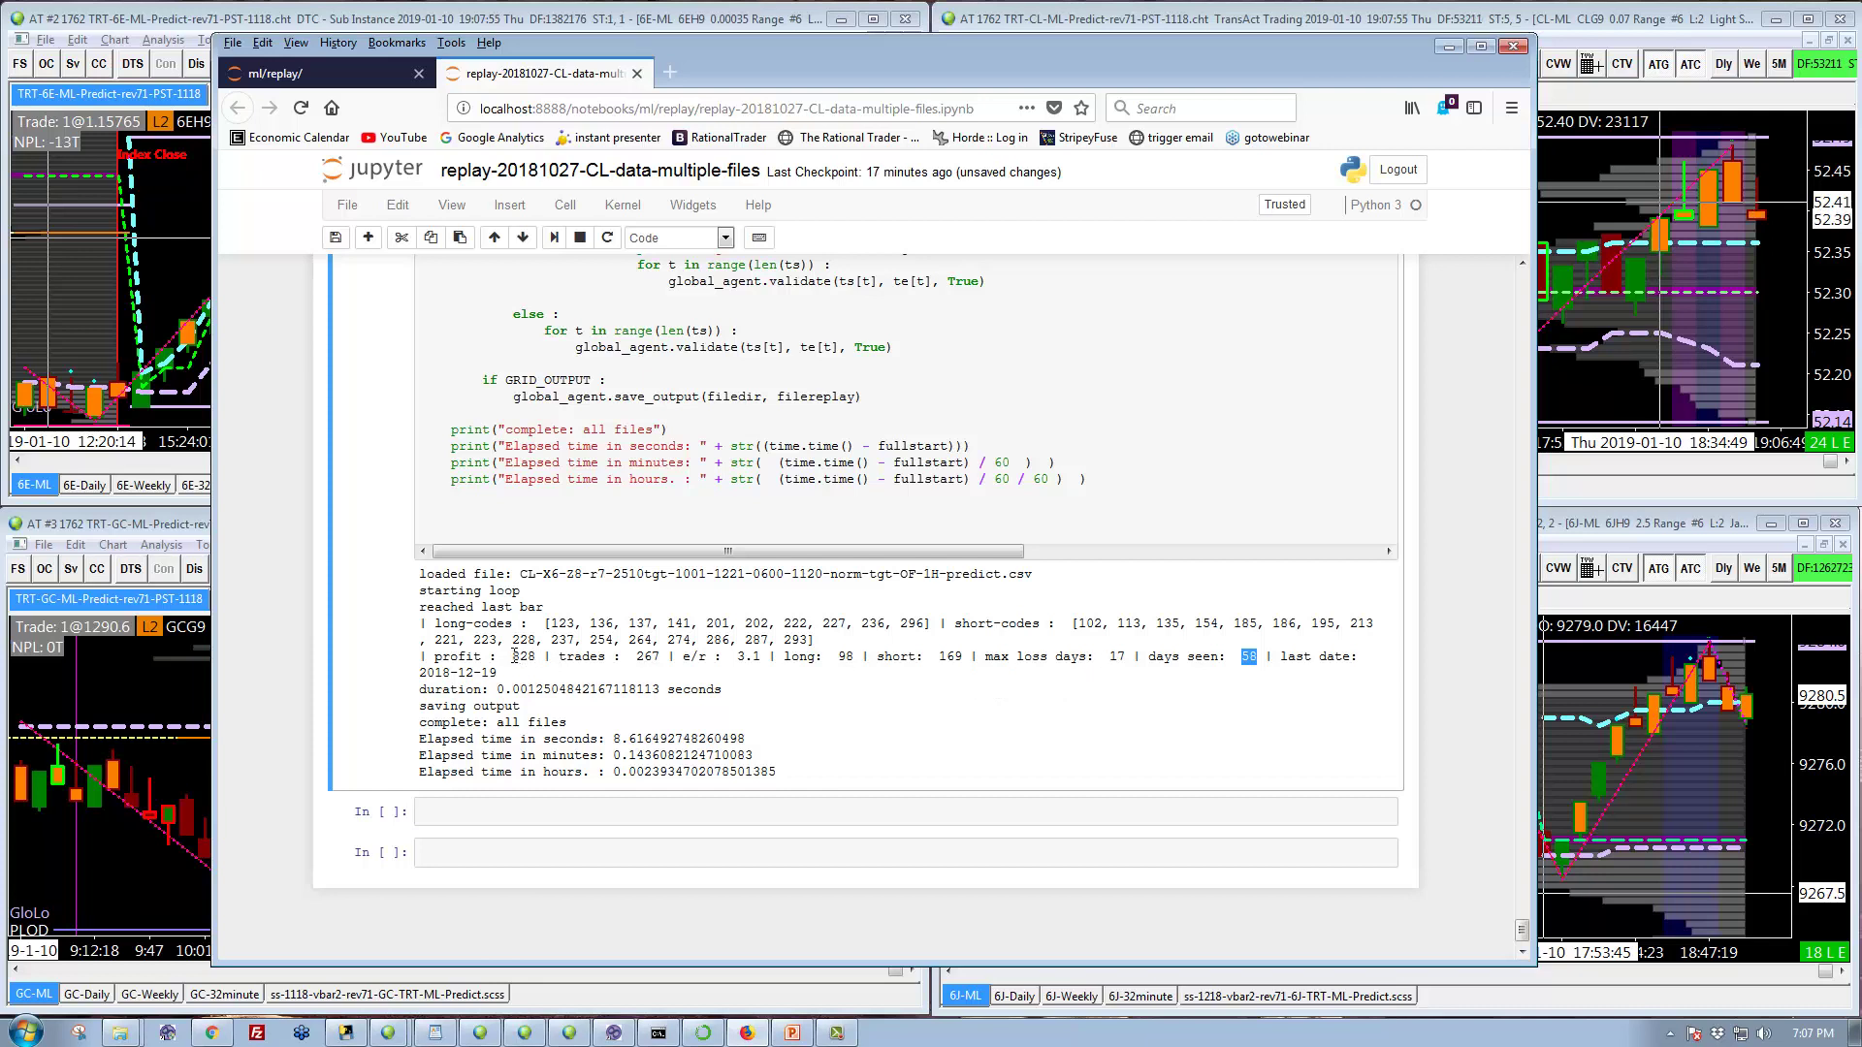
{"action": "left_click_drag", "start_coordinate": [512, 657], "coordinate": [538, 657]}
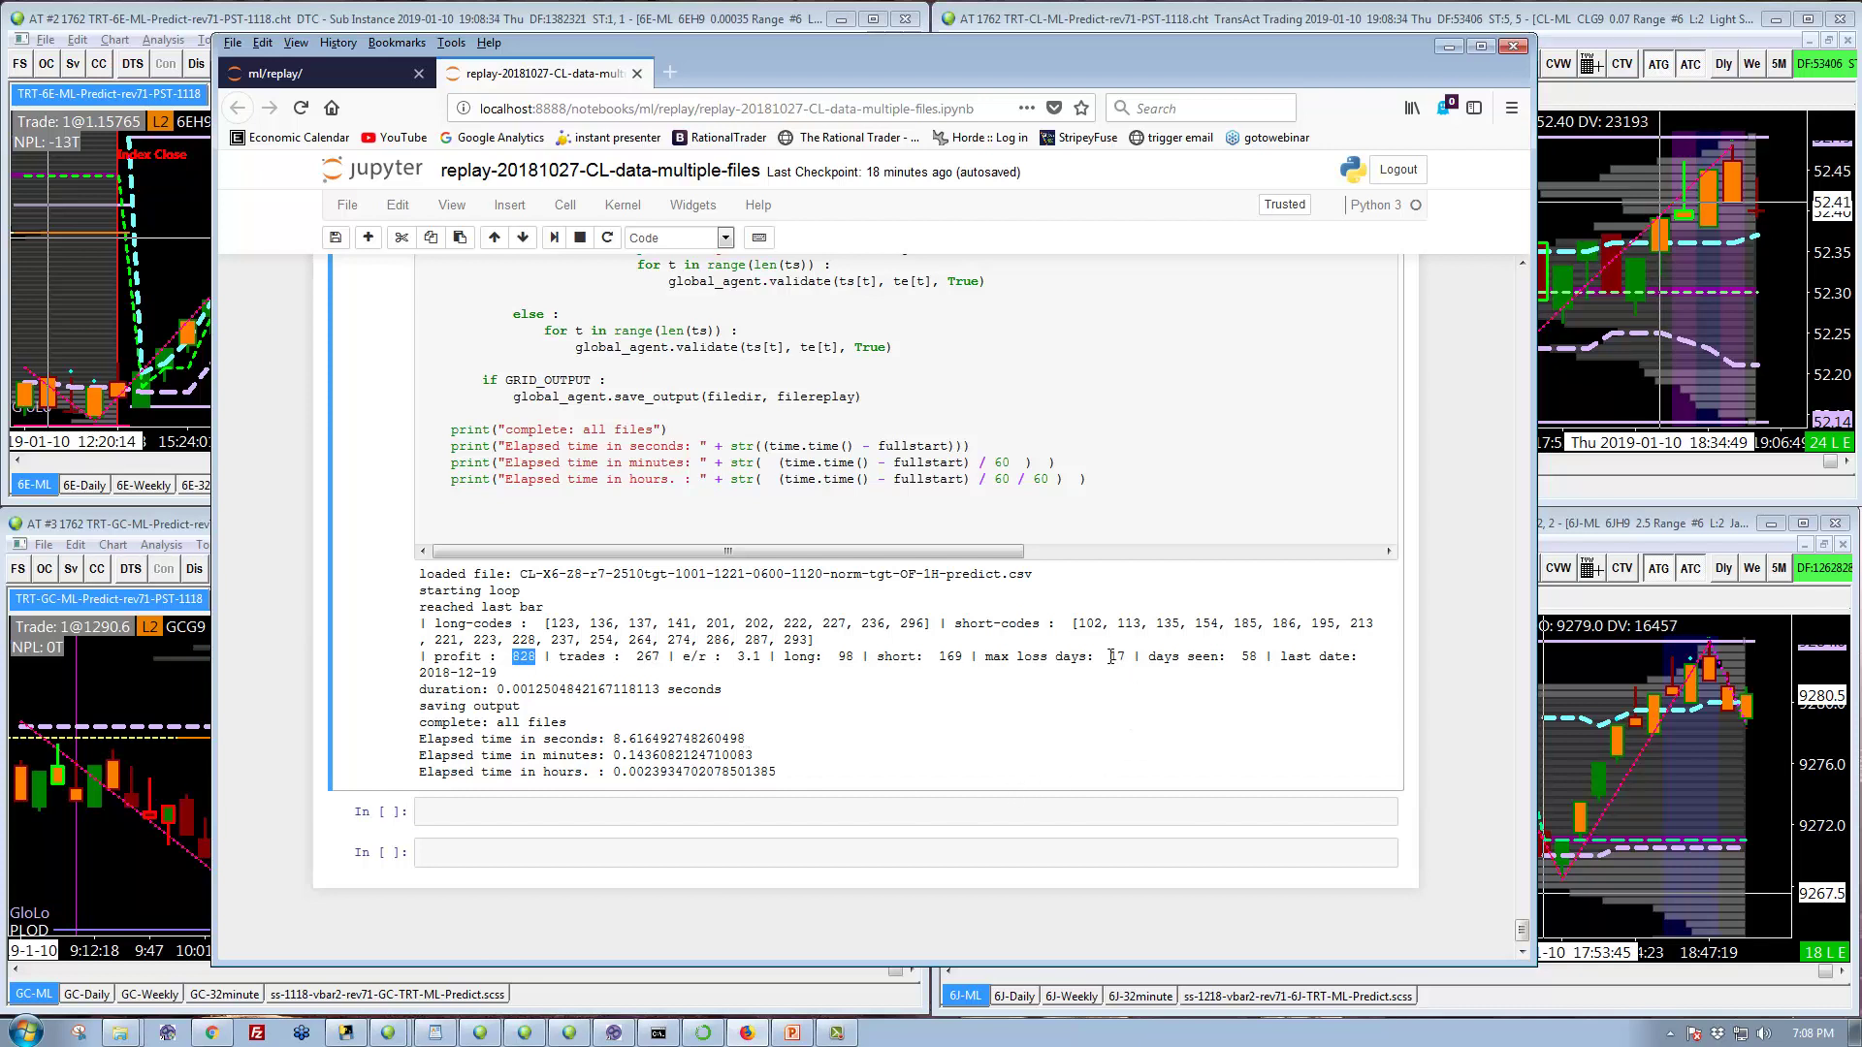
{"action": "left_click_drag", "start_coordinate": [1108, 657], "coordinate": [1129, 653]}
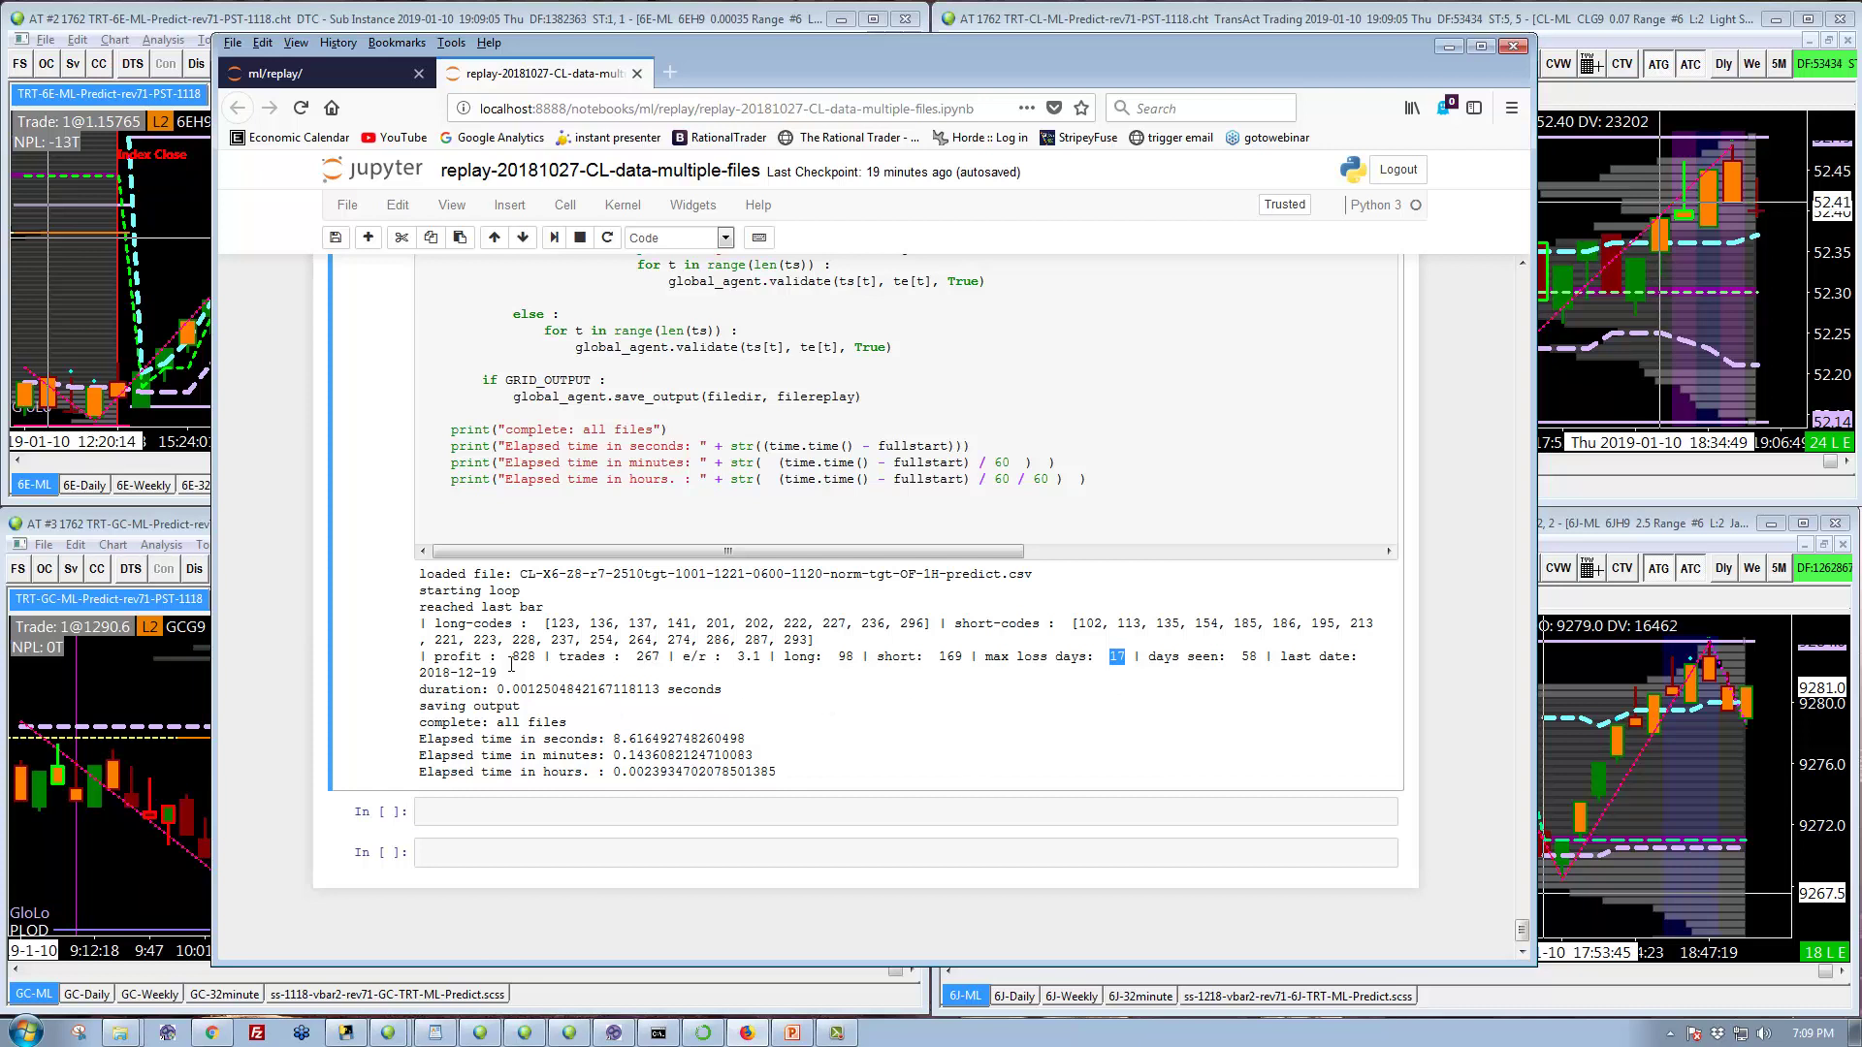
{"action": "left_click_drag", "start_coordinate": [512, 656], "coordinate": [837, 656]}
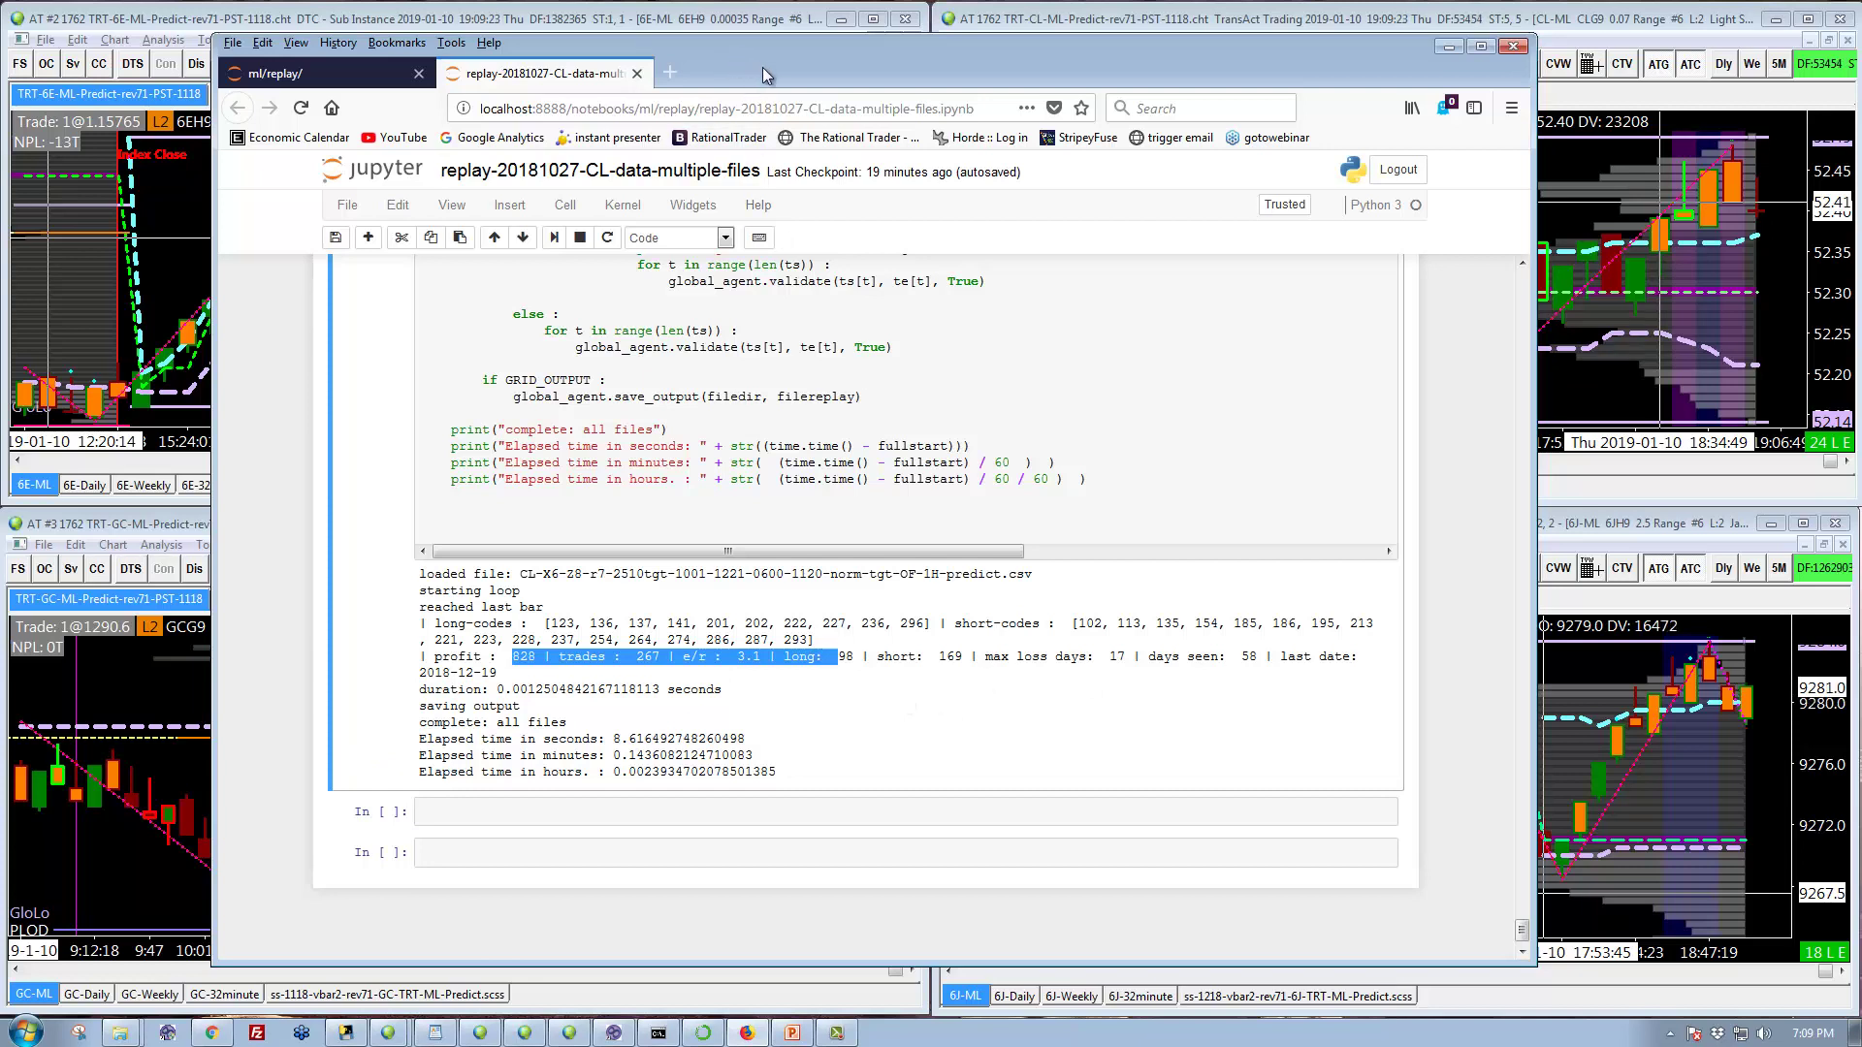
Step: Open the CL chart's Trade Activity Log and review the daily Period Trade Stats for late December
{"action": "left_click", "coordinate": [1116, 18]}
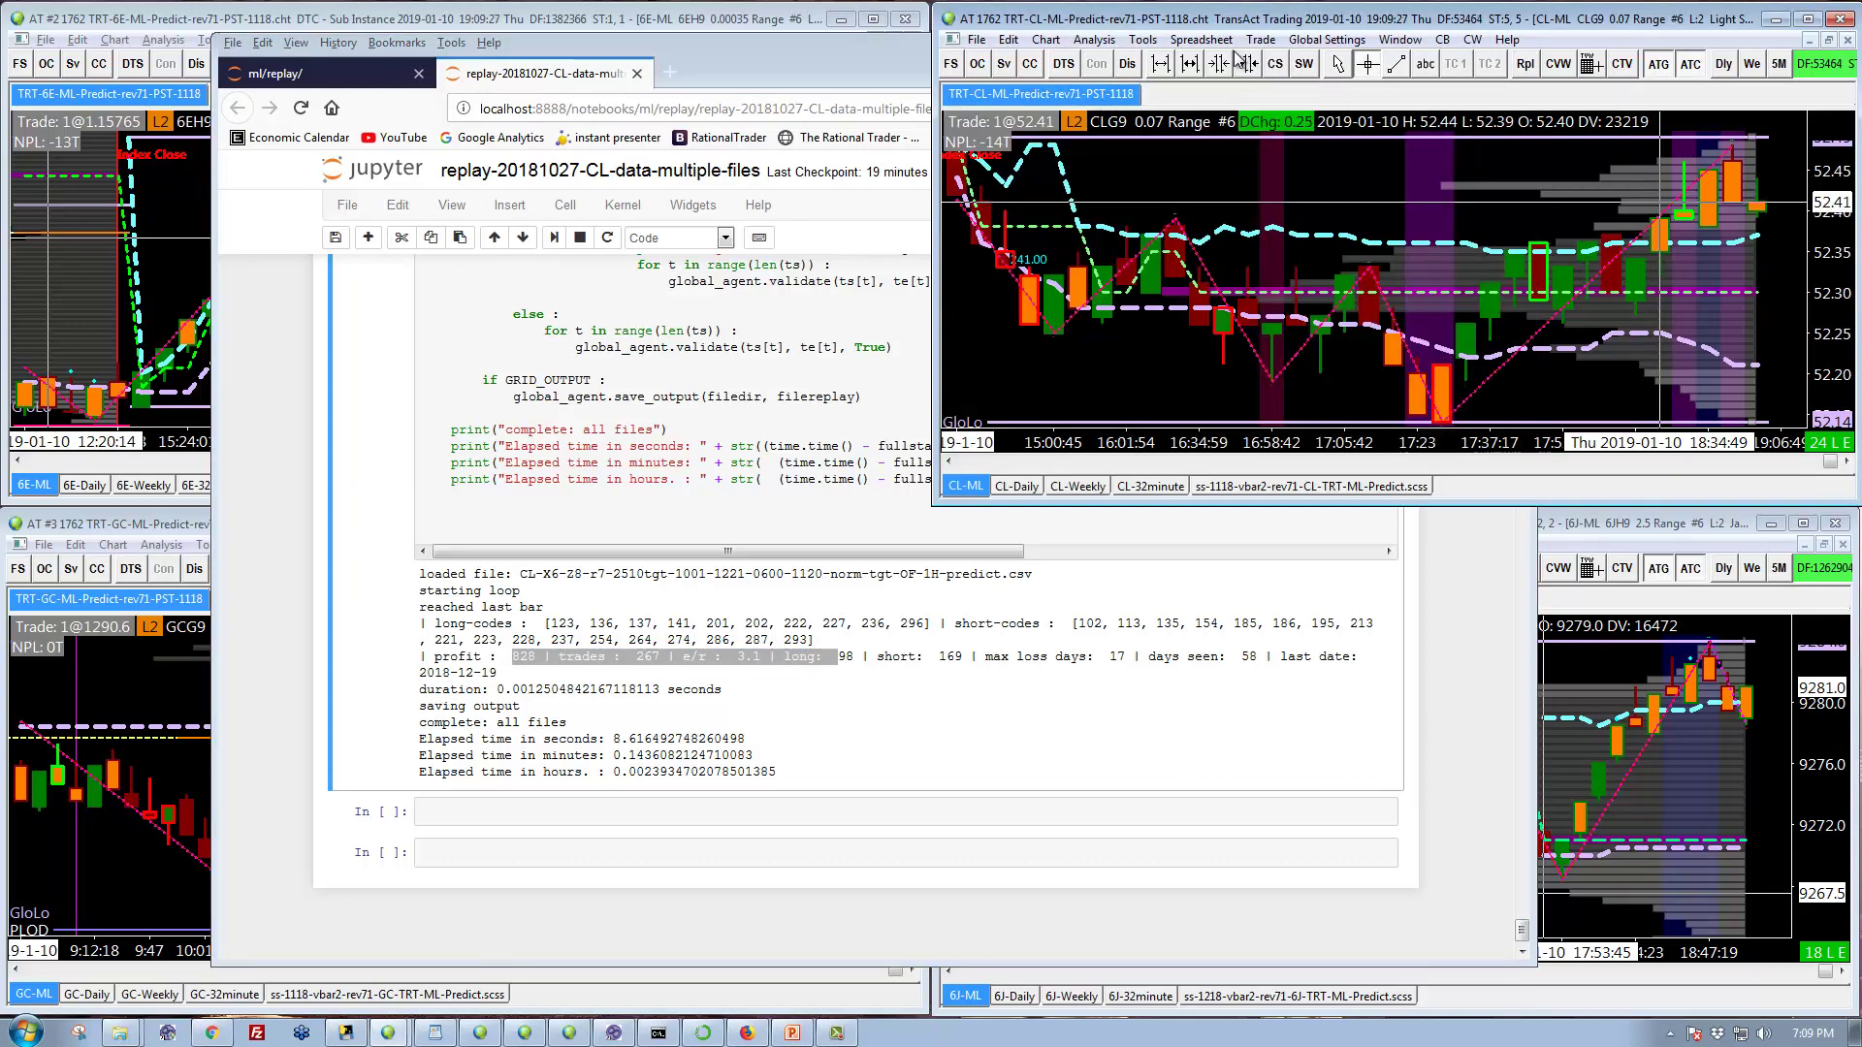
{"action": "left_click", "coordinate": [1261, 39]}
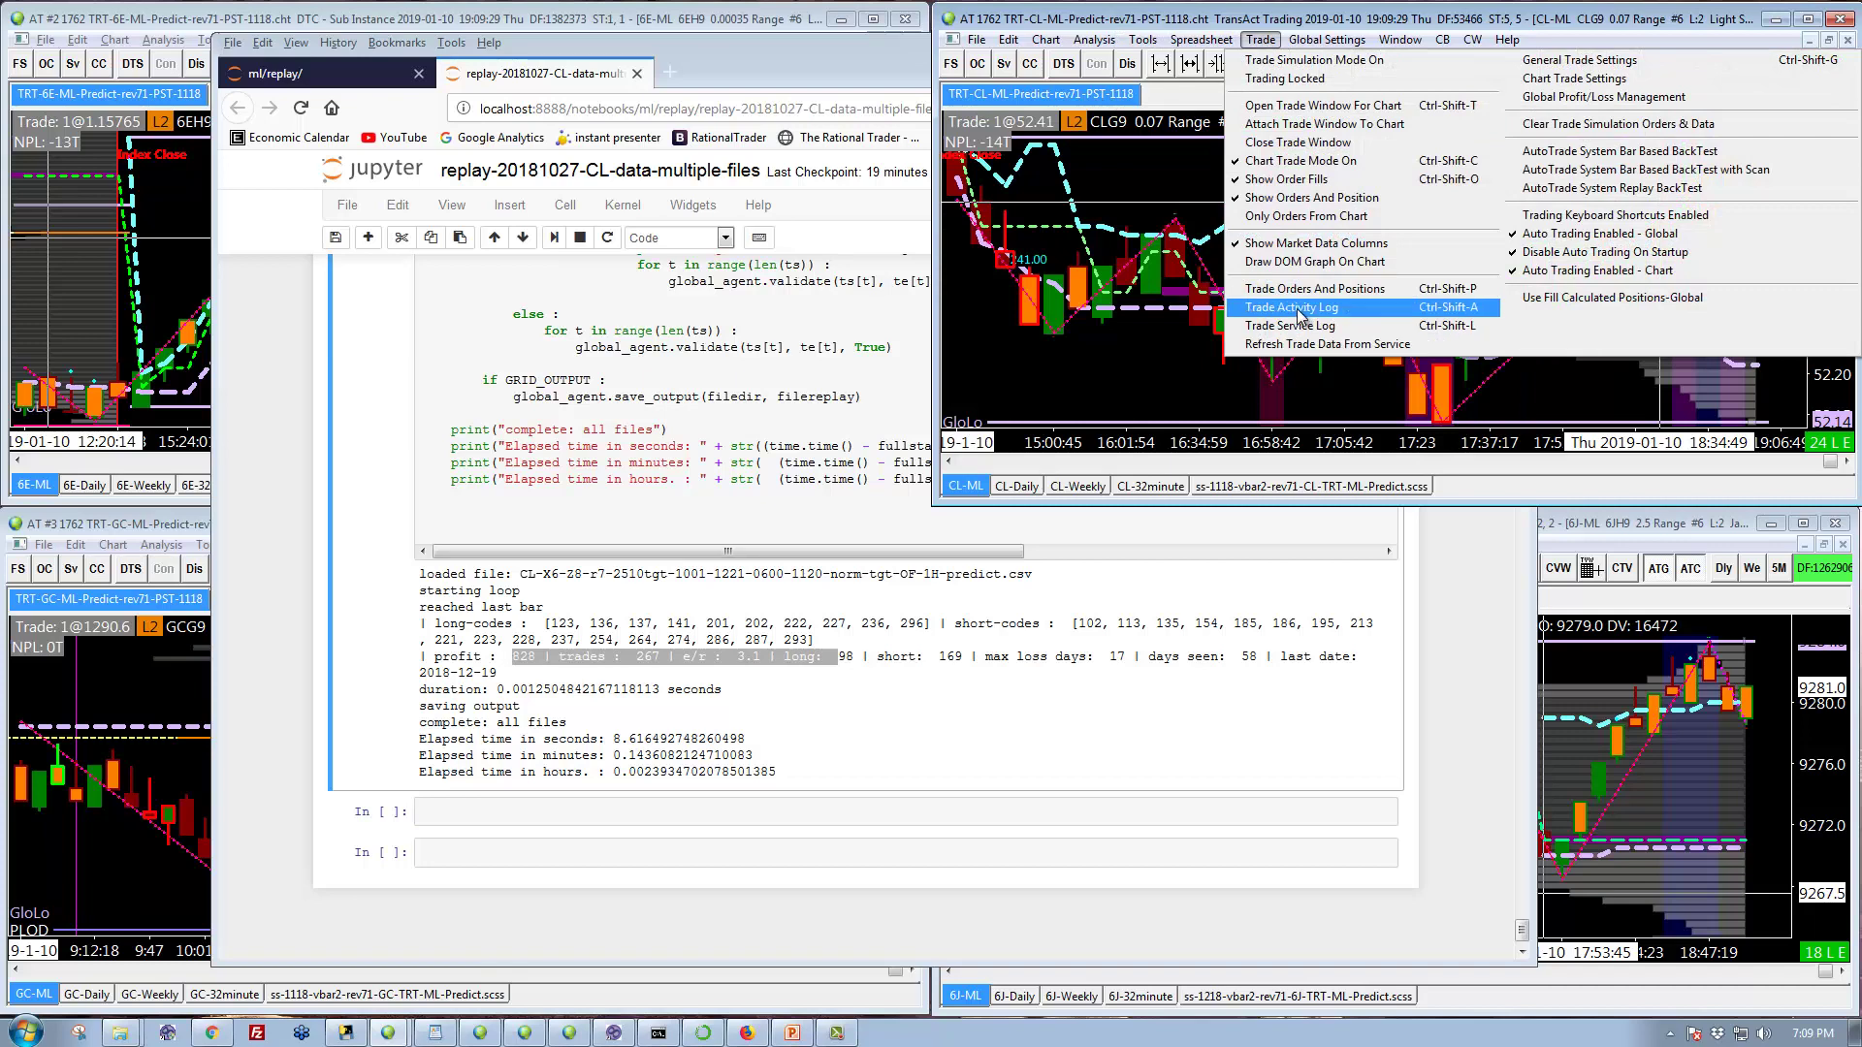
{"action": "left_click", "coordinate": [1298, 308]}
{"action": "left_click_drag", "start_coordinate": [472, 254], "coordinate": [505, 734]}
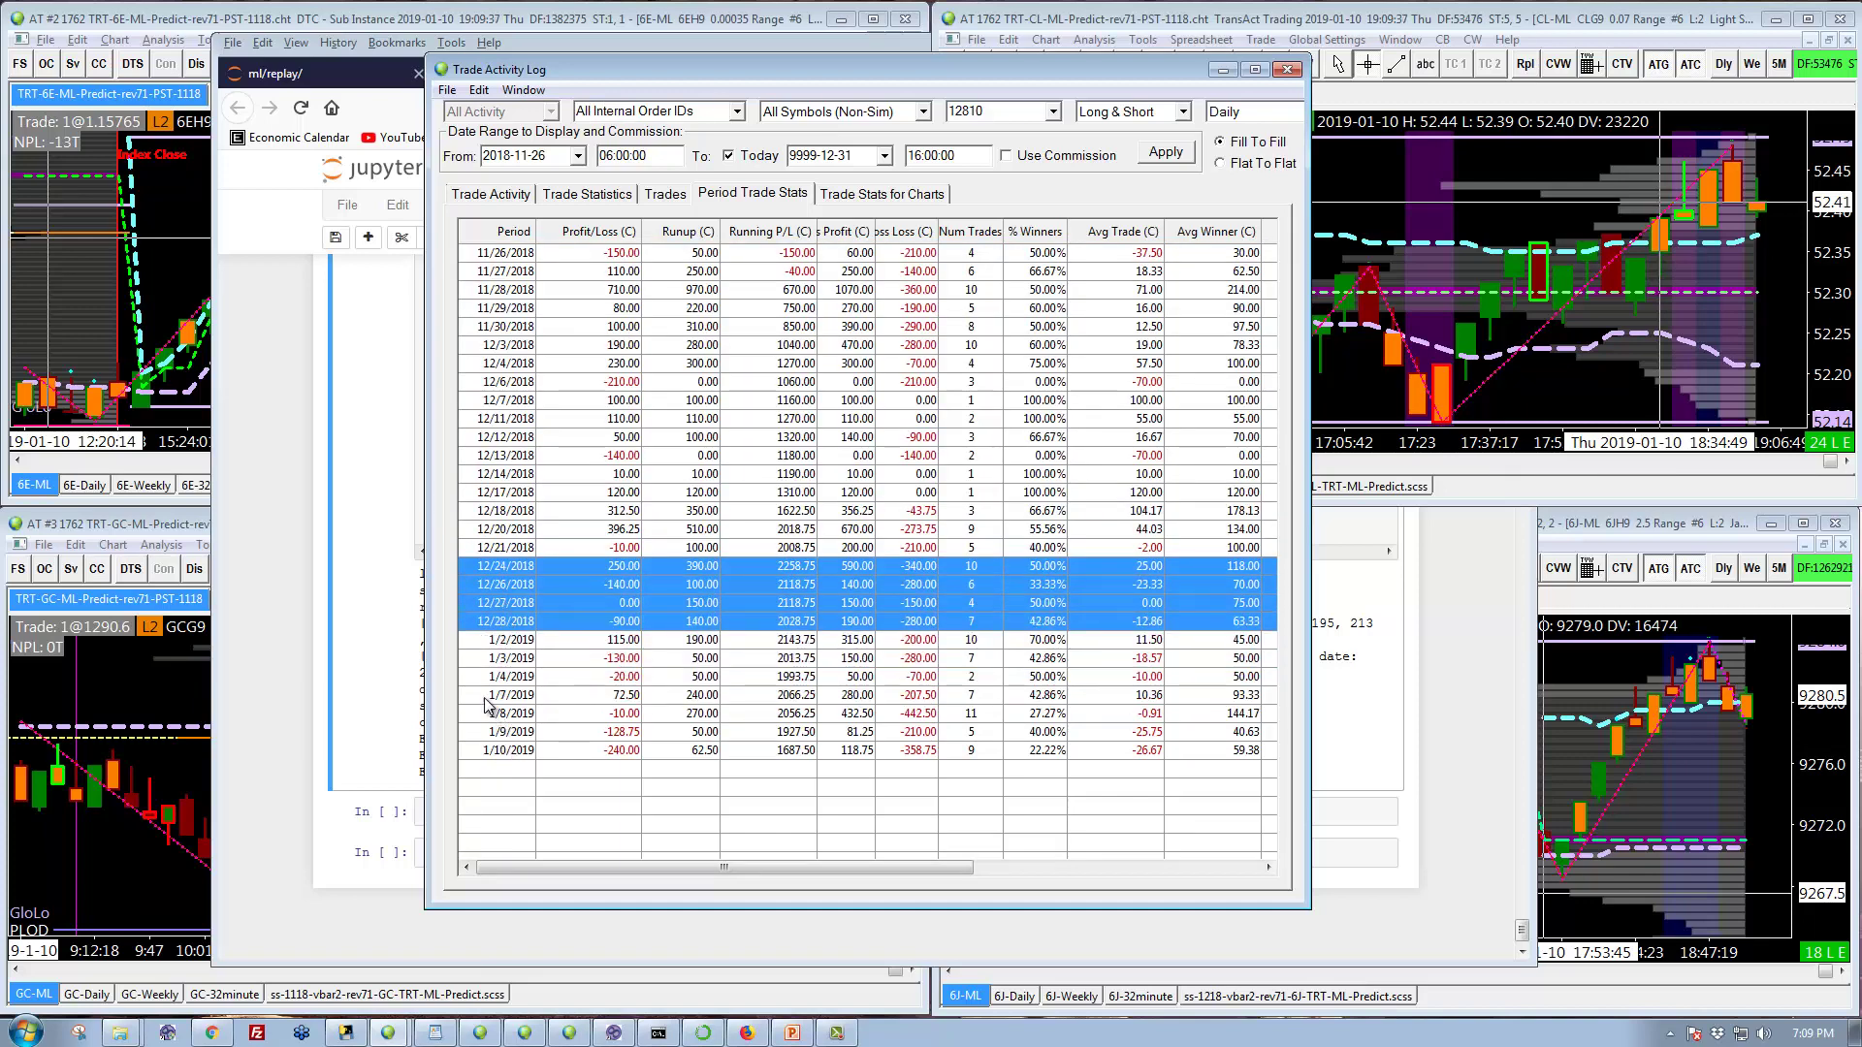
{"action": "left_click", "coordinate": [489, 696]}
{"action": "left_click_drag", "start_coordinate": [852, 702], "coordinate": [861, 759]}
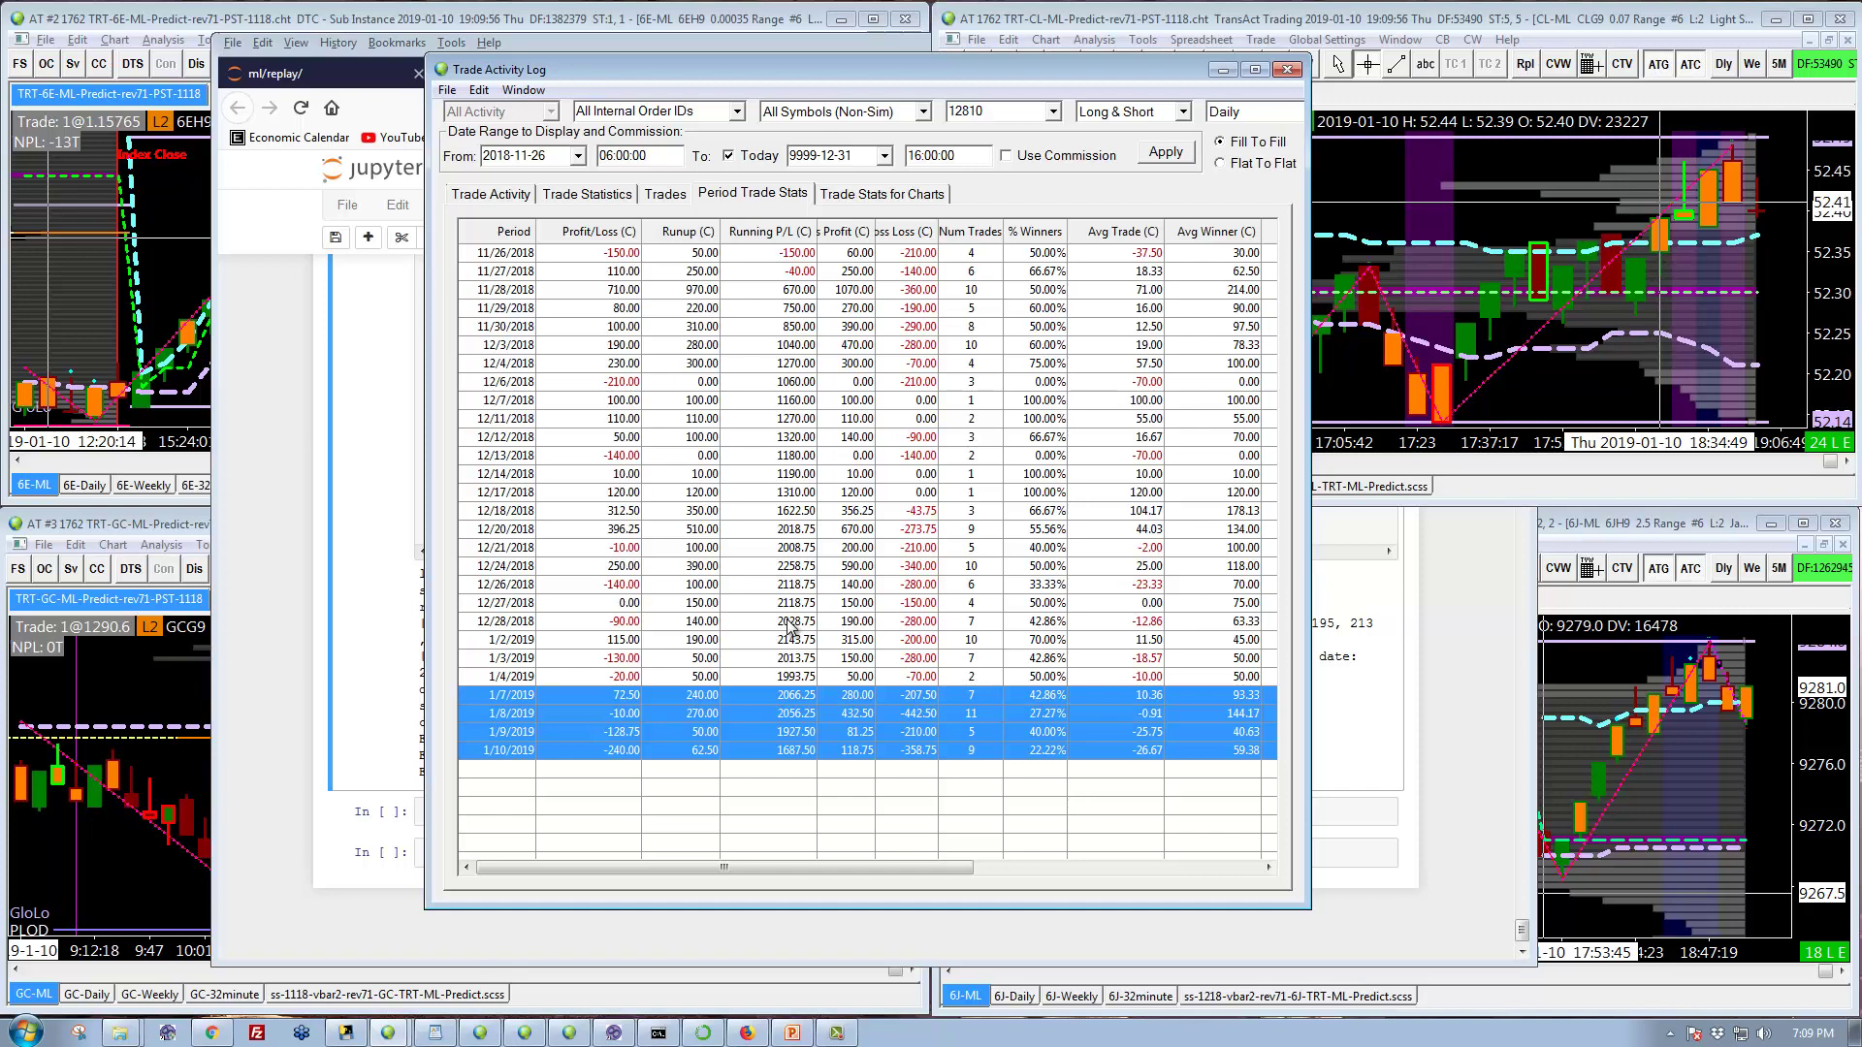
{"action": "left_click", "coordinate": [614, 761]}
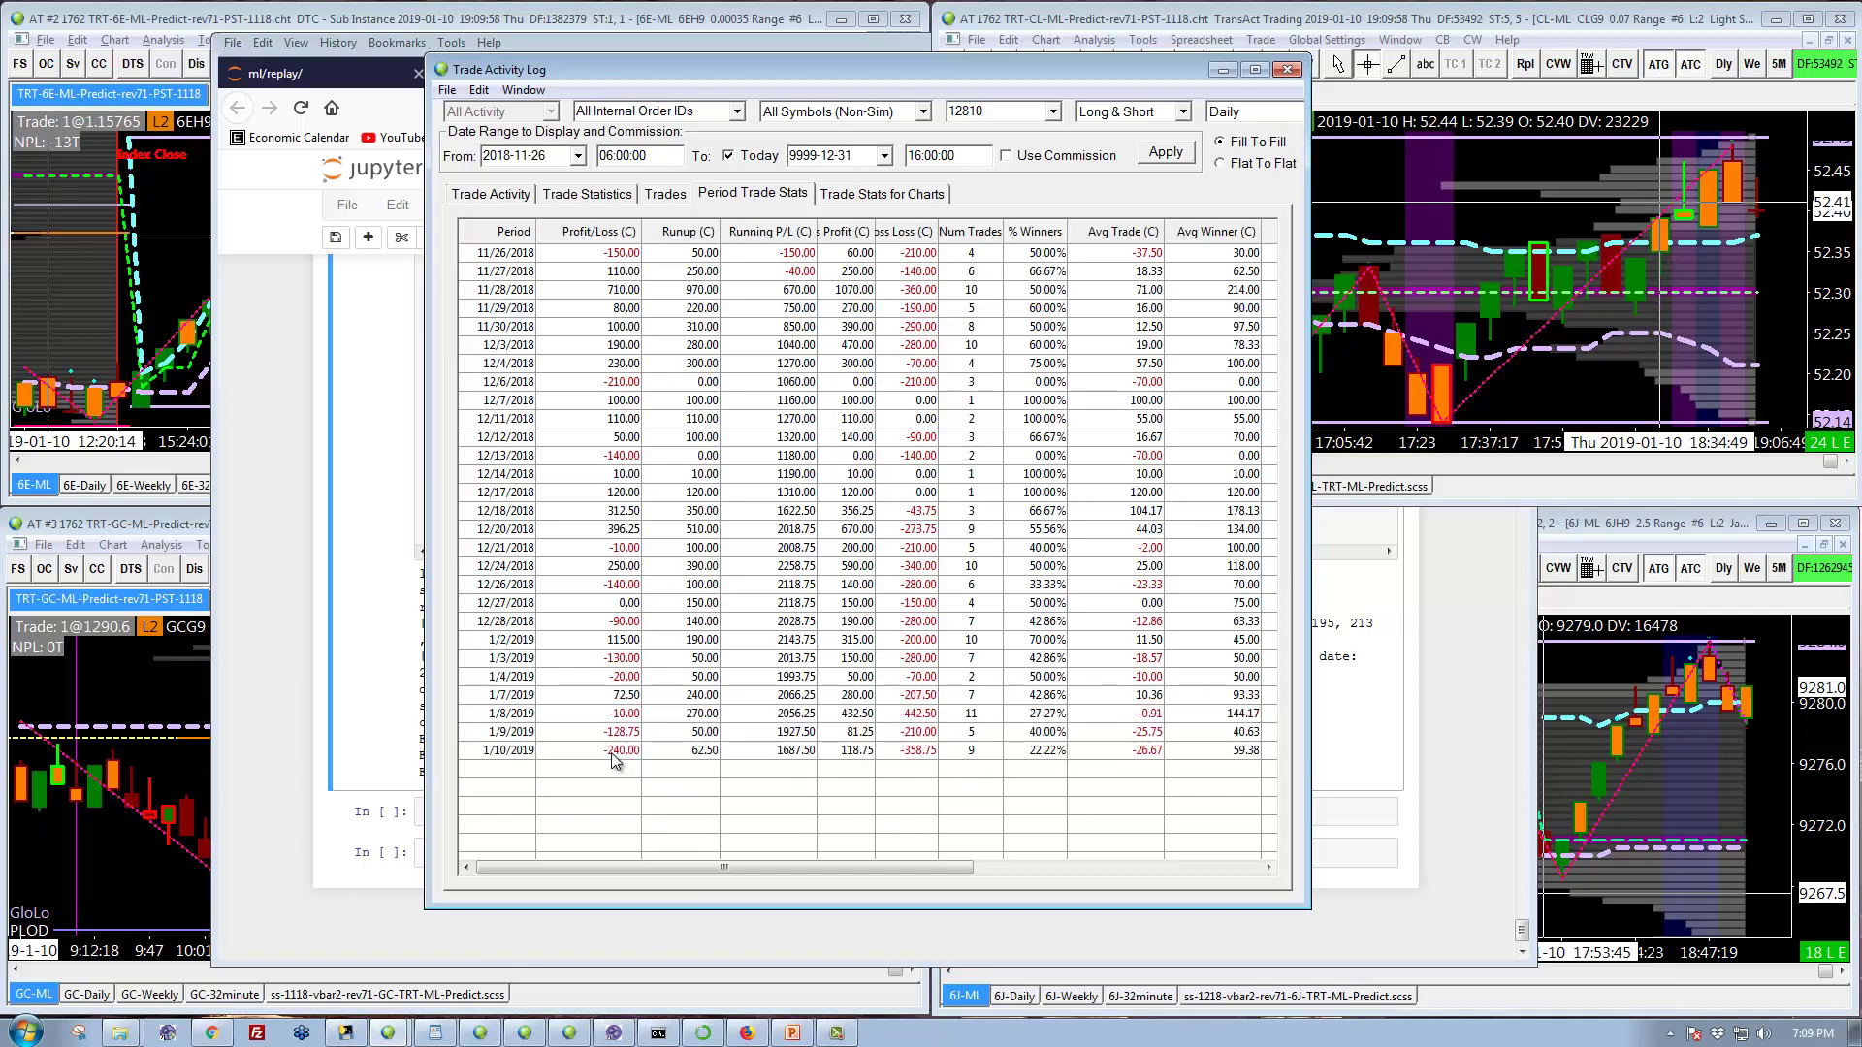
{"action": "left_click", "coordinate": [608, 737]}
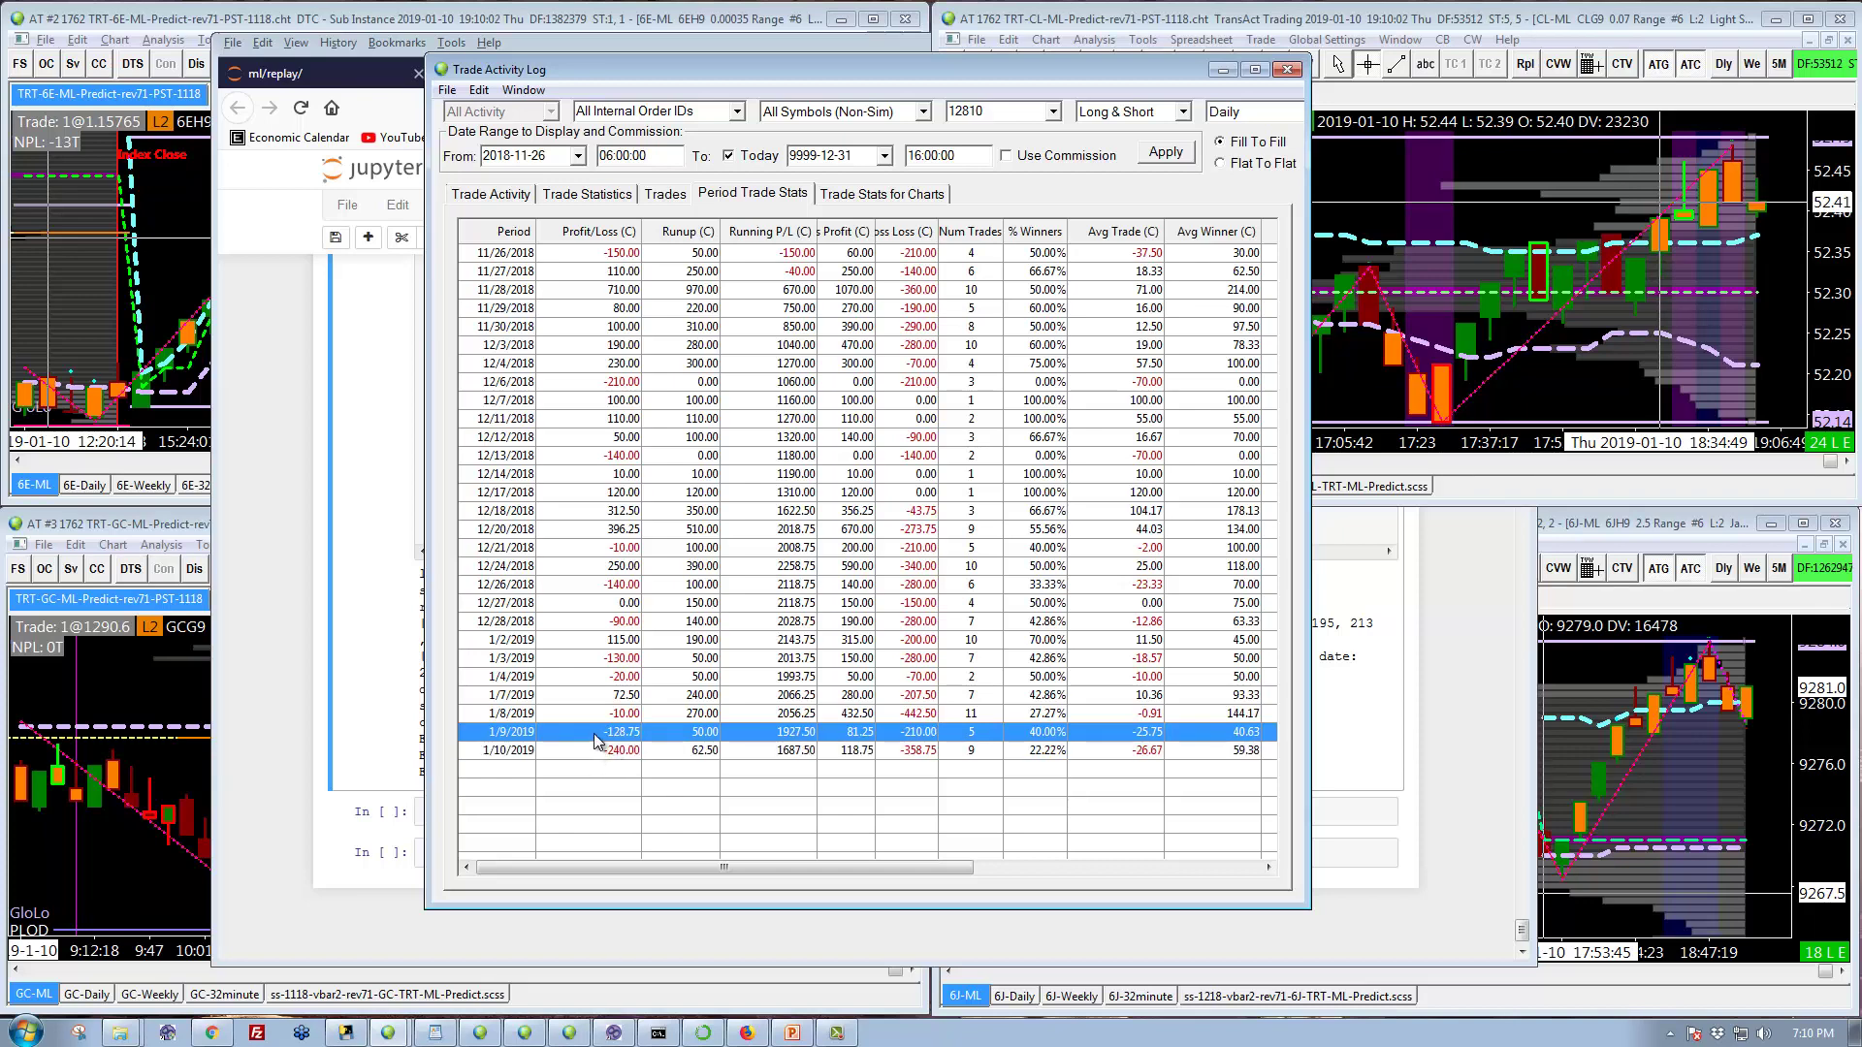
{"action": "left_click_drag", "start_coordinate": [596, 739], "coordinate": [596, 745]}
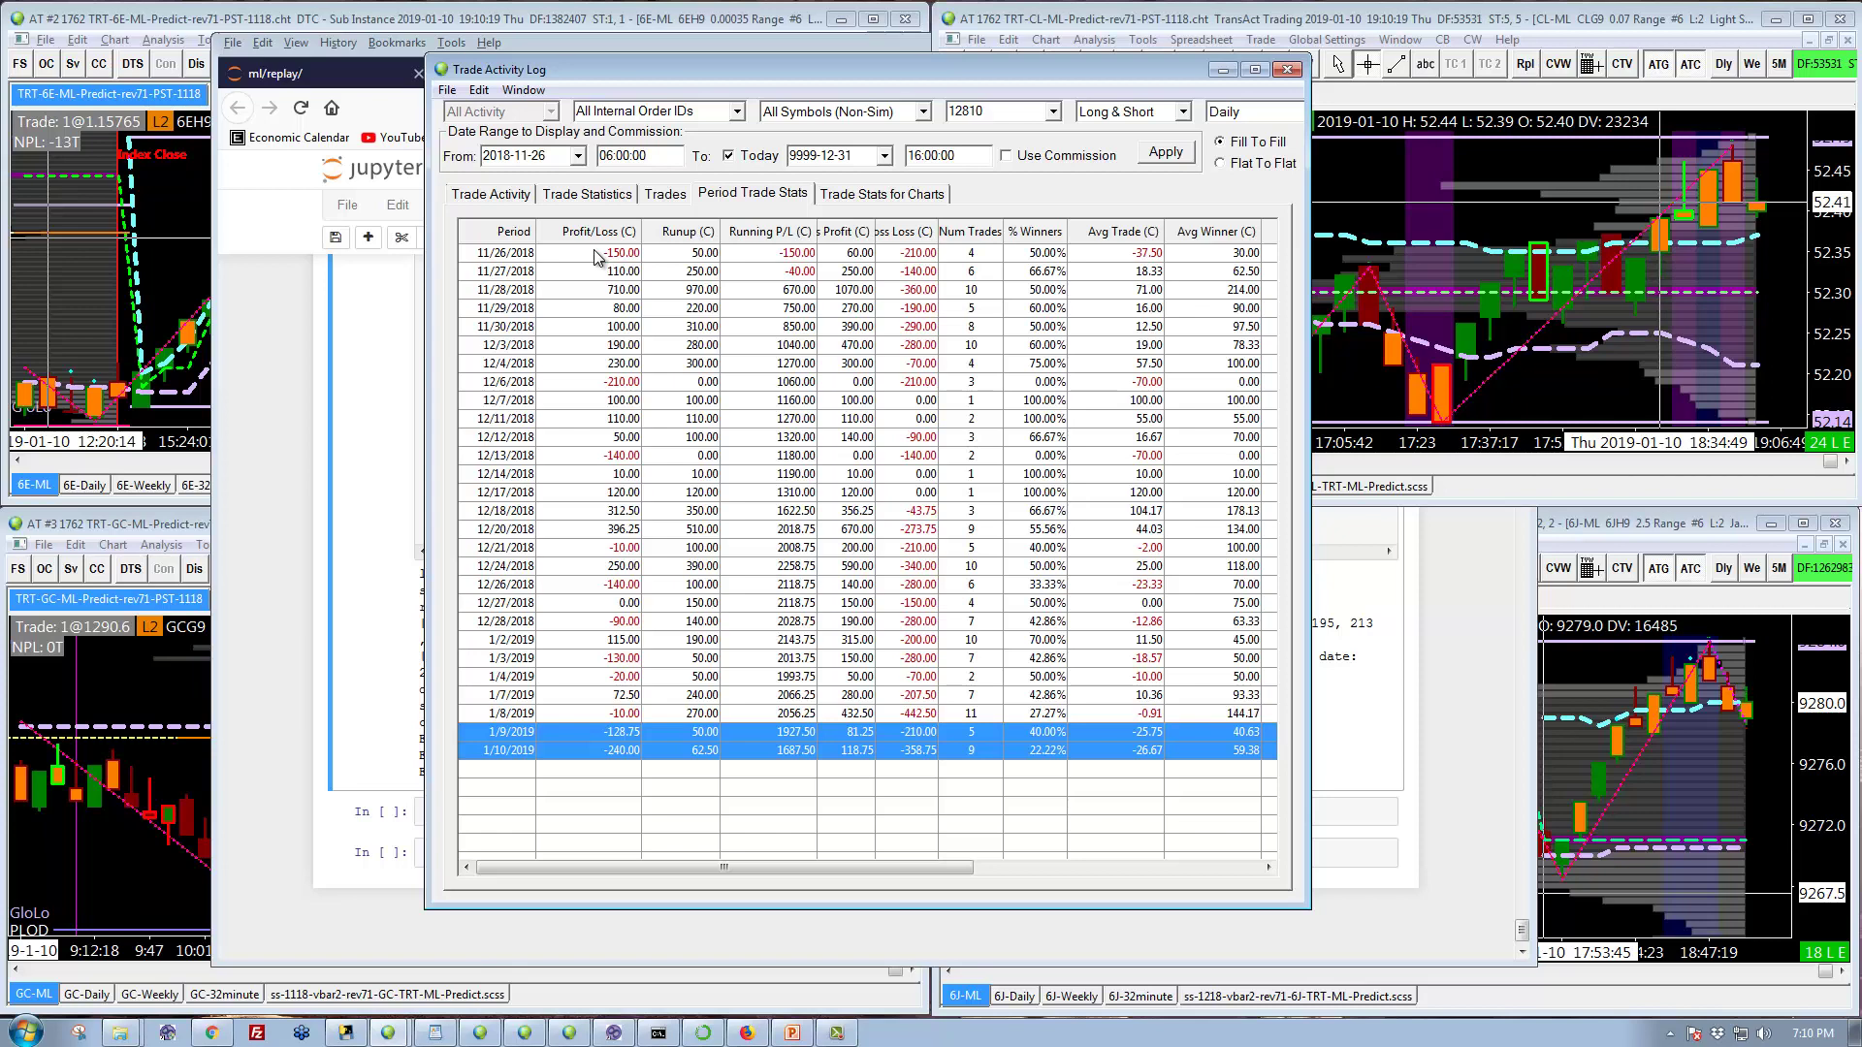
{"action": "left_click_drag", "start_coordinate": [488, 255], "coordinate": [500, 558]}
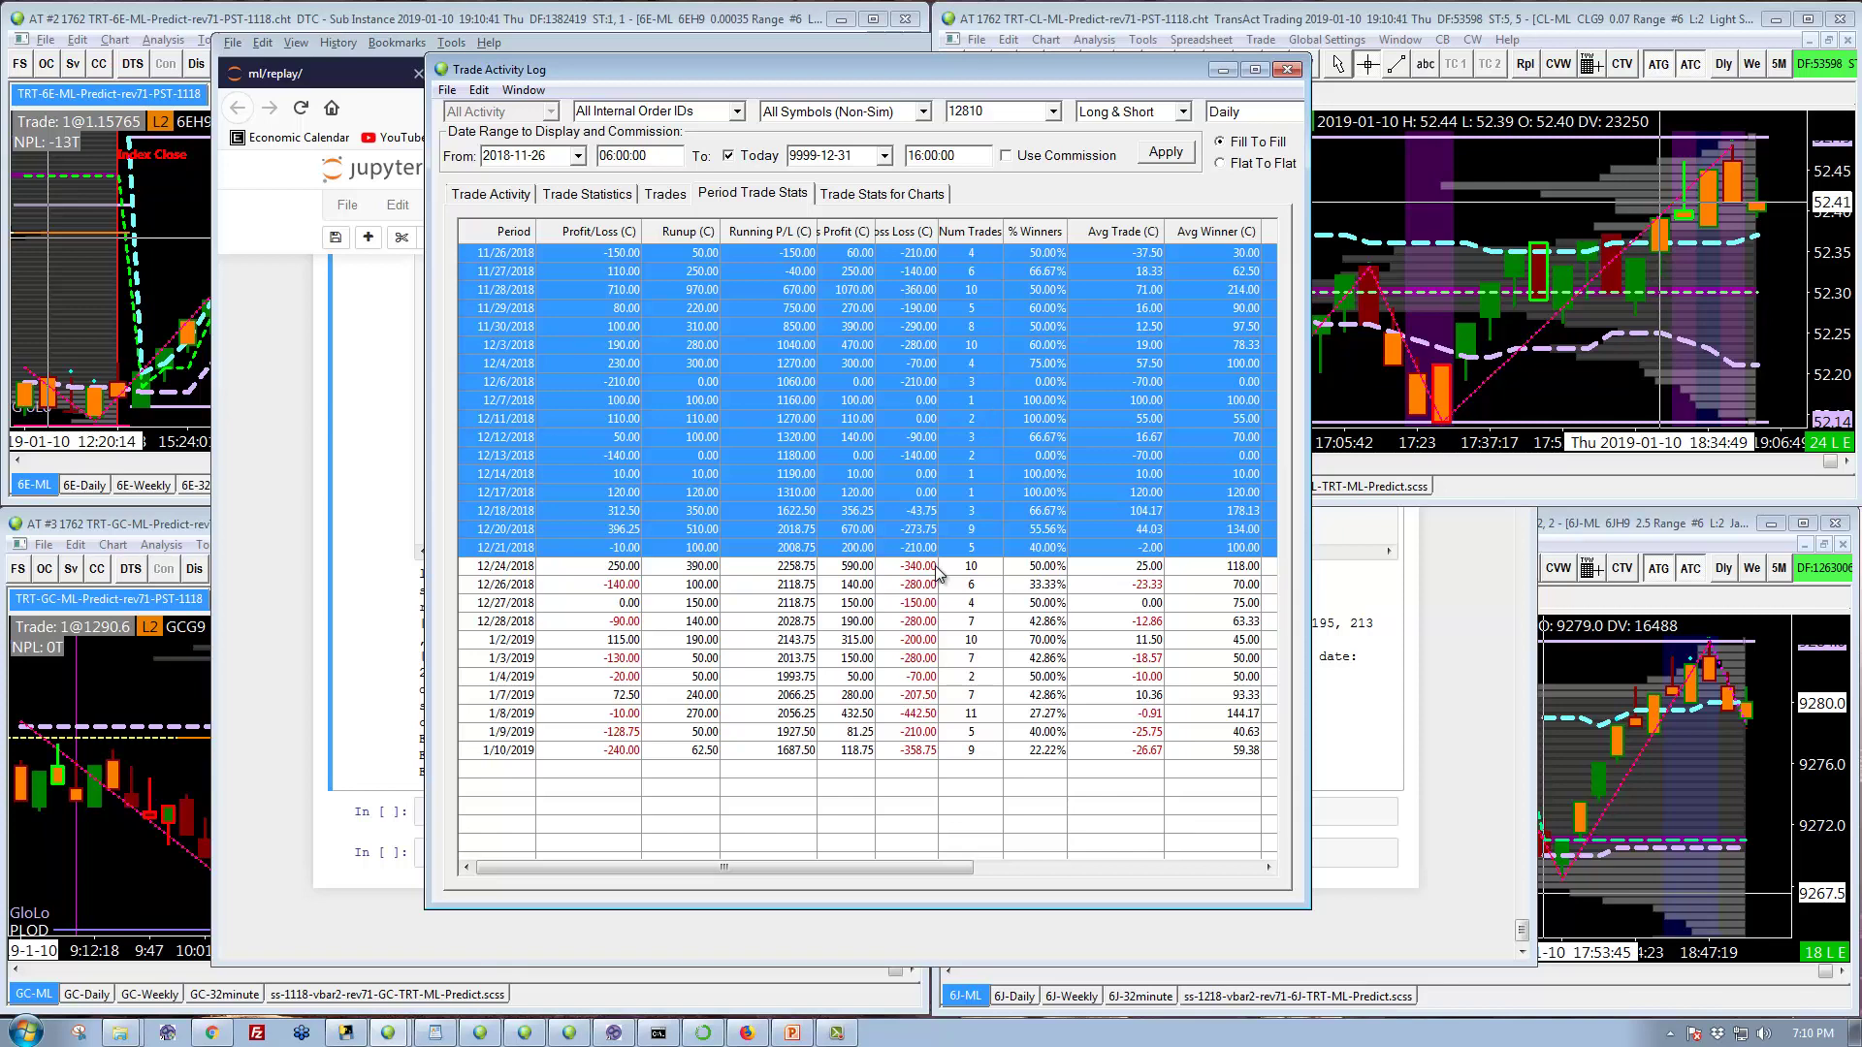
{"action": "left_click_drag", "start_coordinate": [503, 254], "coordinate": [498, 567]}
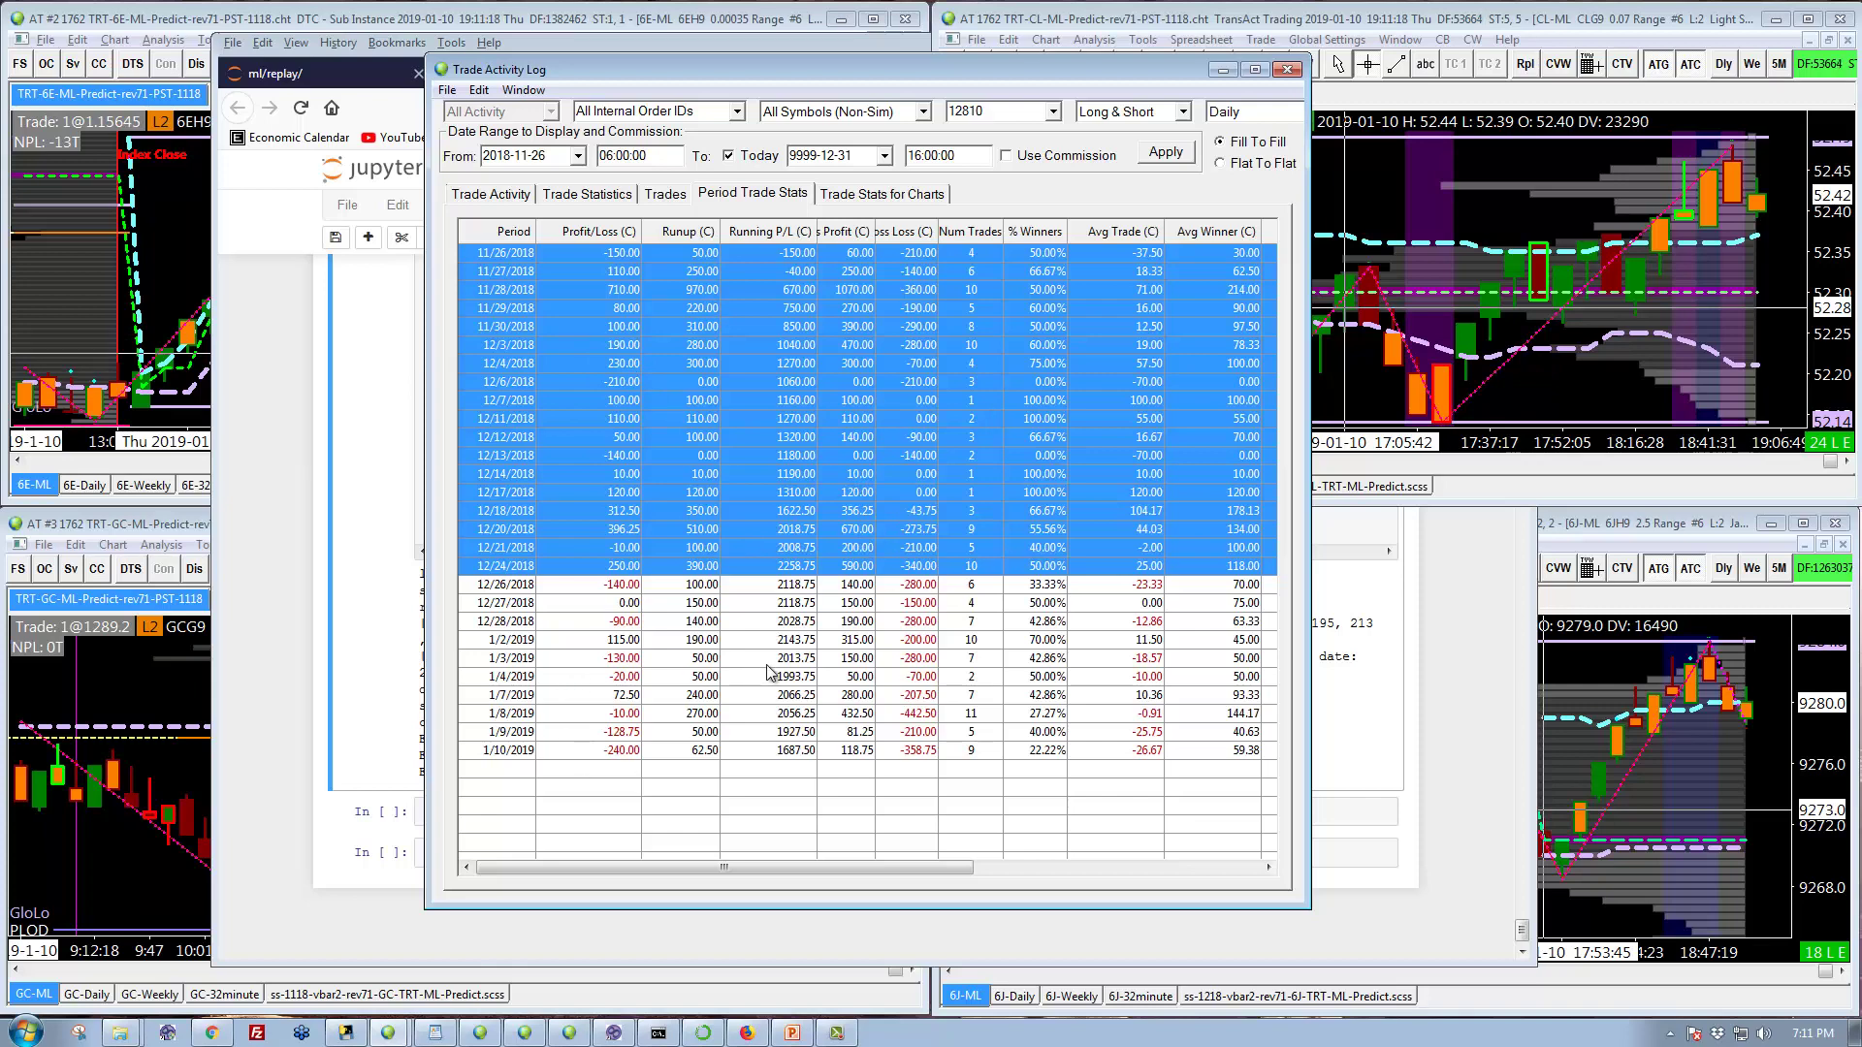
{"action": "left_click_drag", "start_coordinate": [595, 732], "coordinate": [596, 751]}
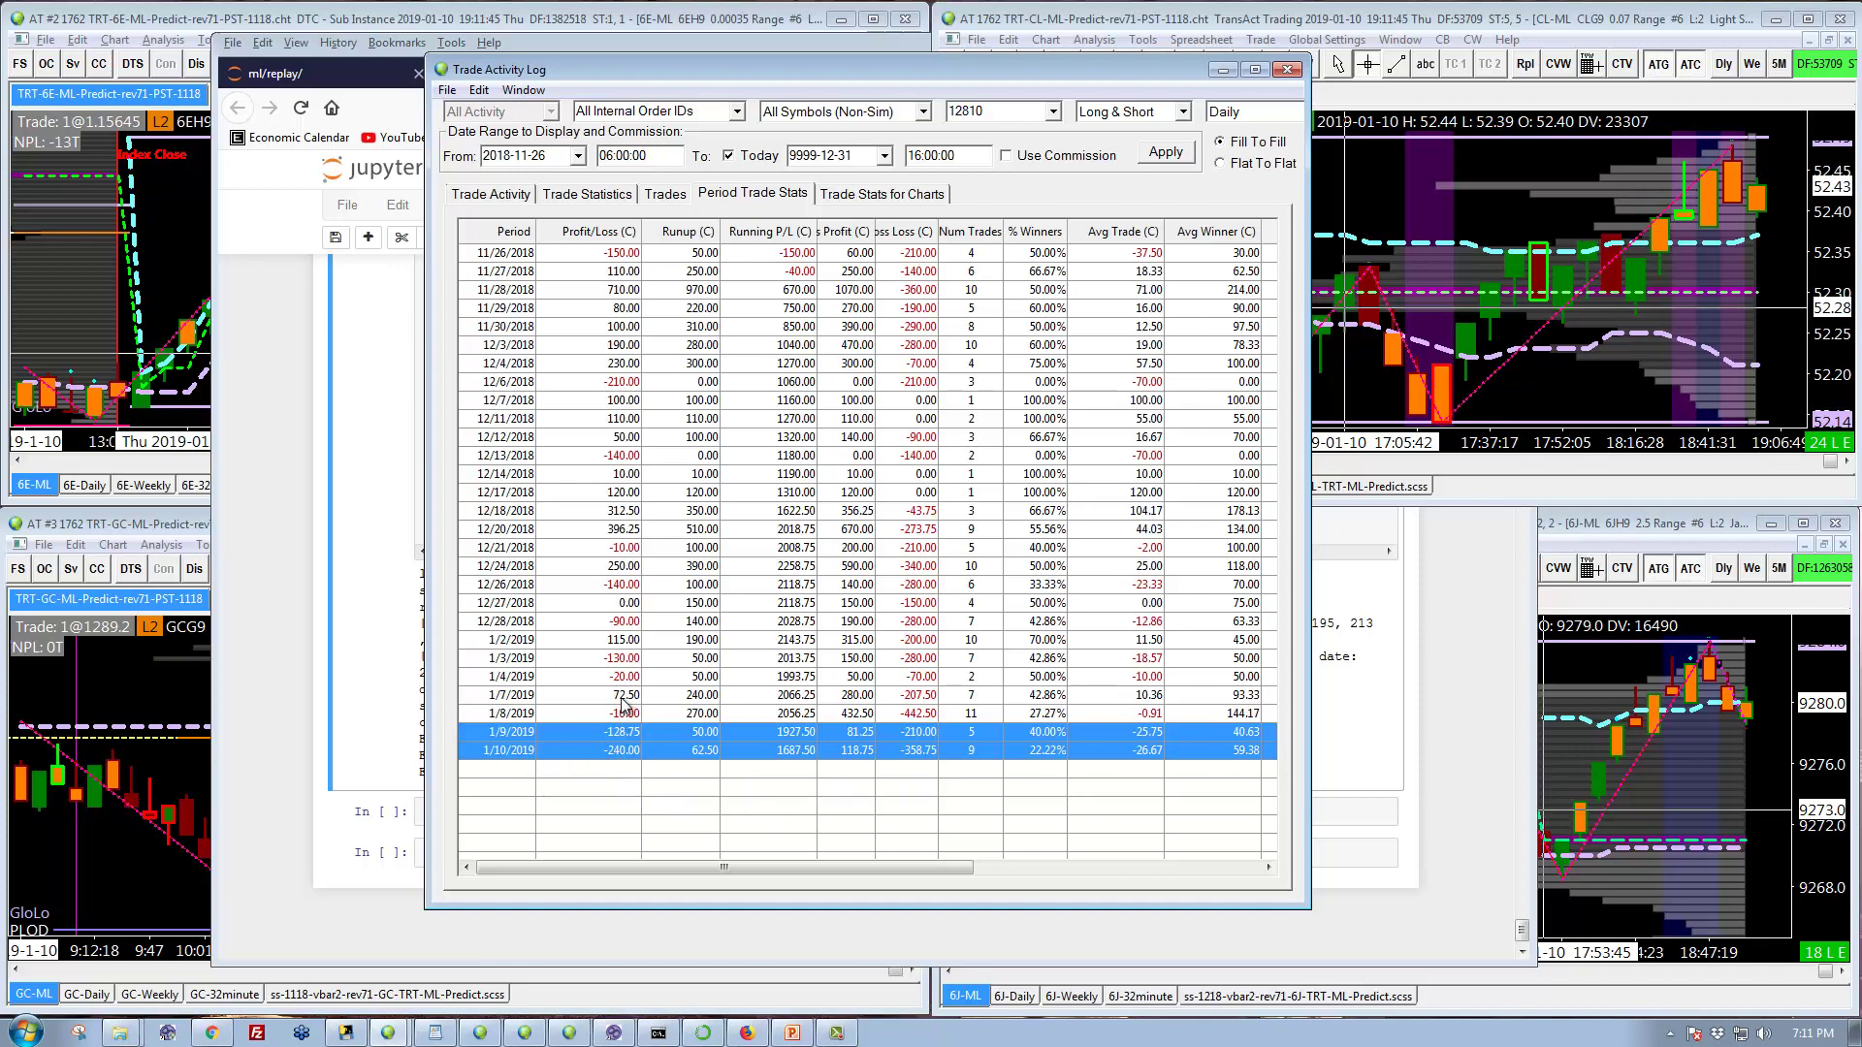
{"action": "left_click_drag", "start_coordinate": [621, 695], "coordinate": [609, 747]}
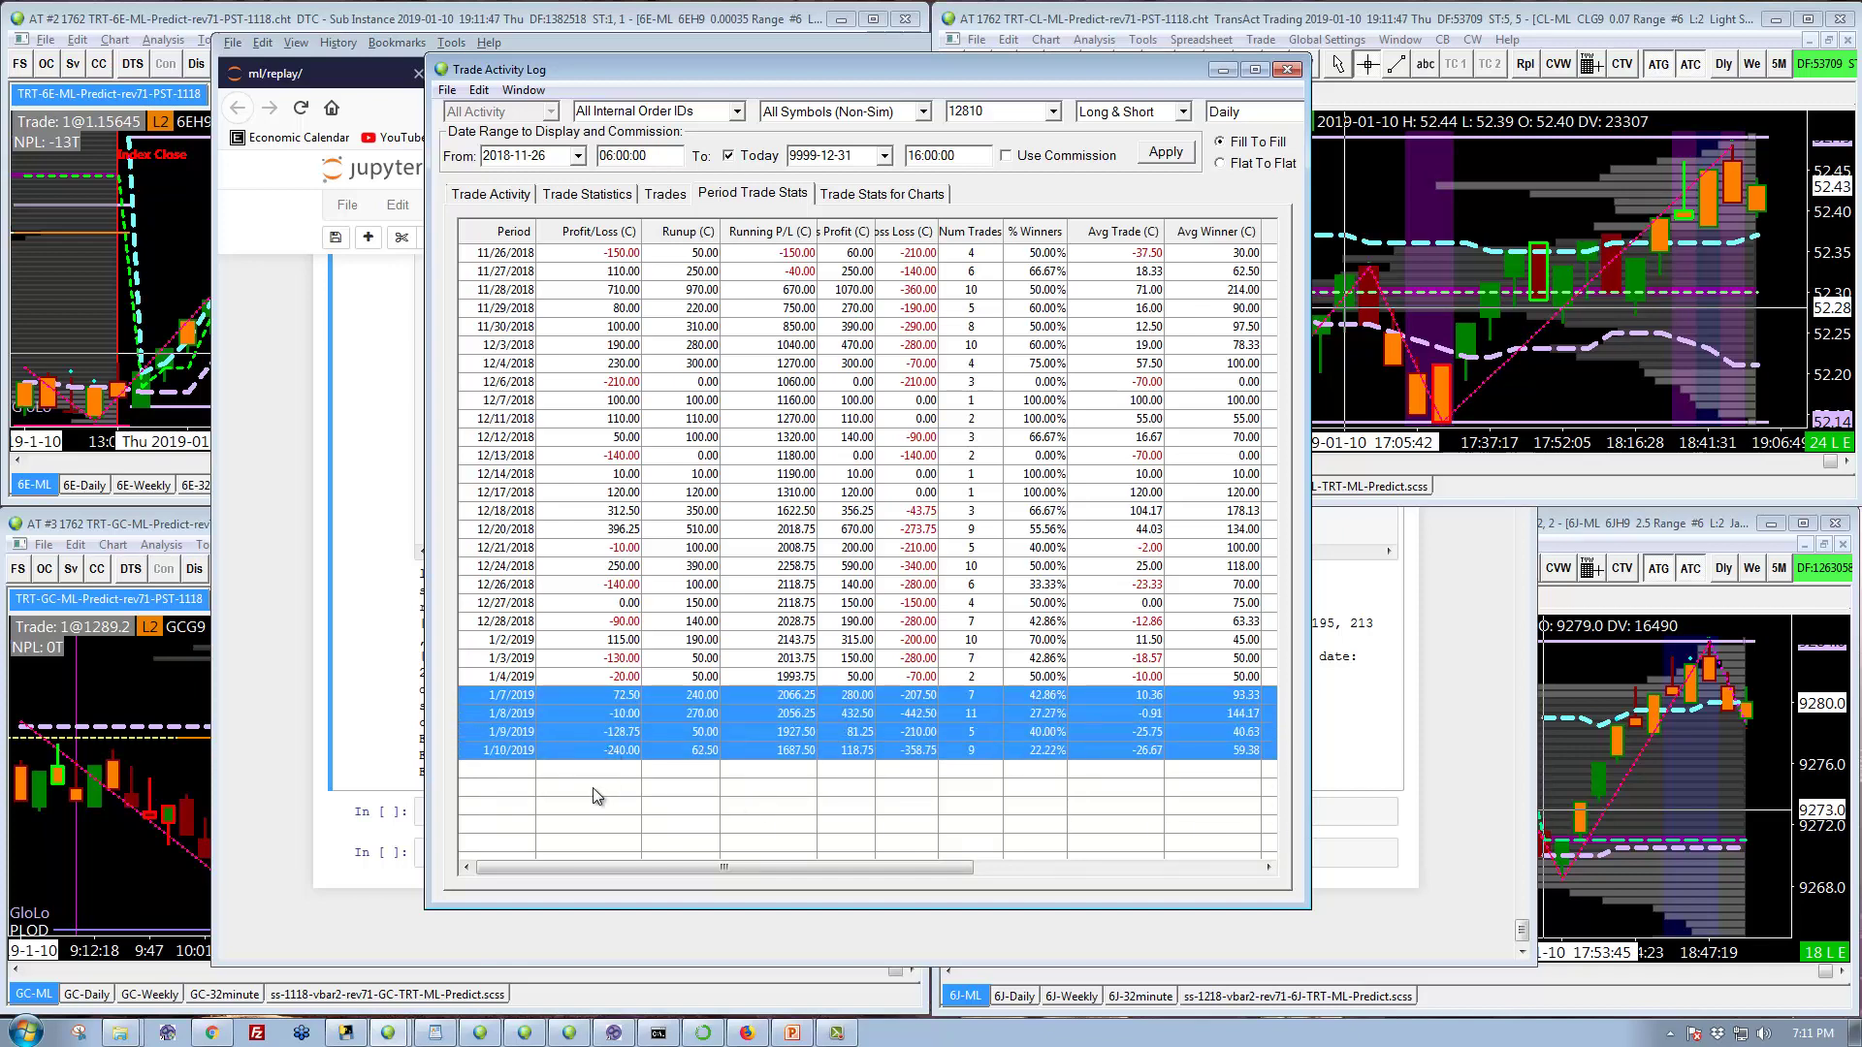